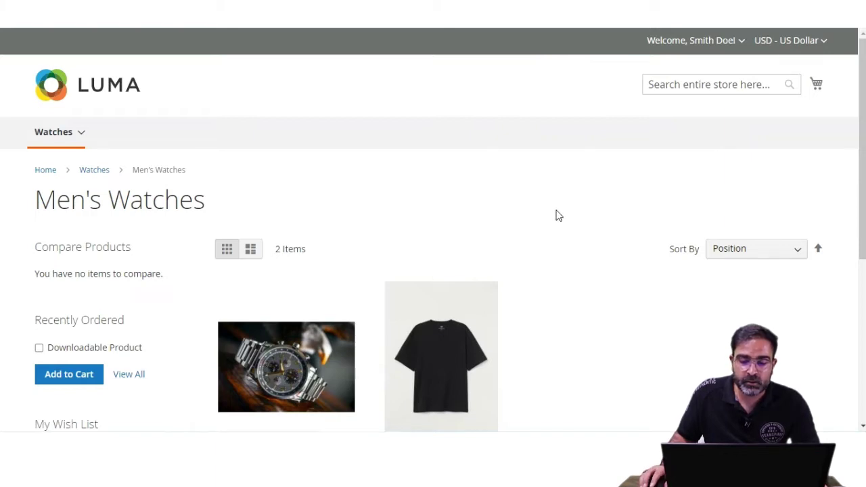
scroll(558, 215, down, 2)
scroll(557, 213, up, 2)
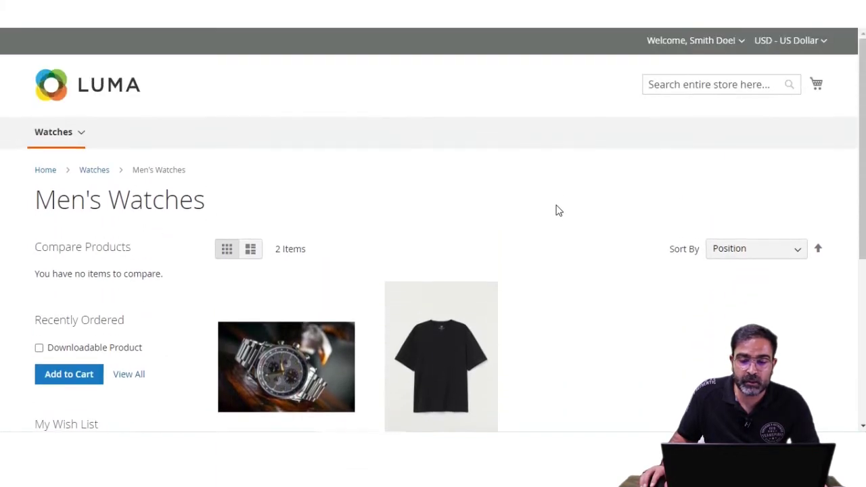
scroll(548, 199, down, 2)
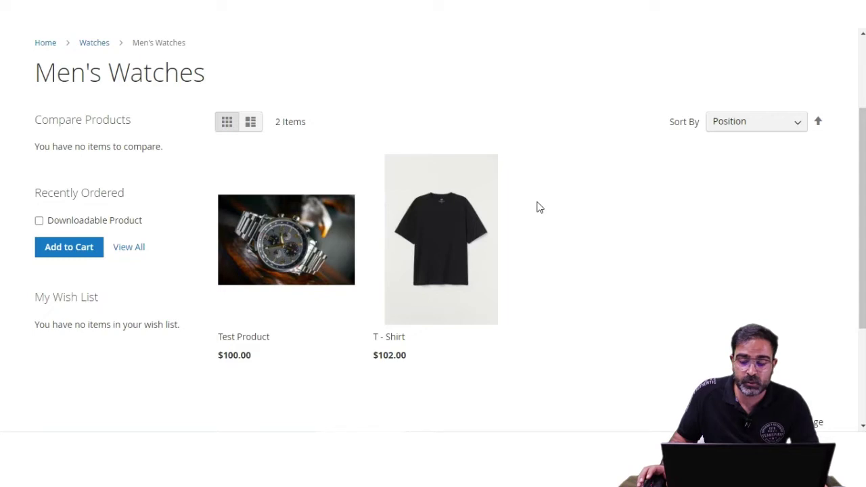
Step: Open the T - Shirt product page and confirm its Color New value under More Information is red
click(427, 221)
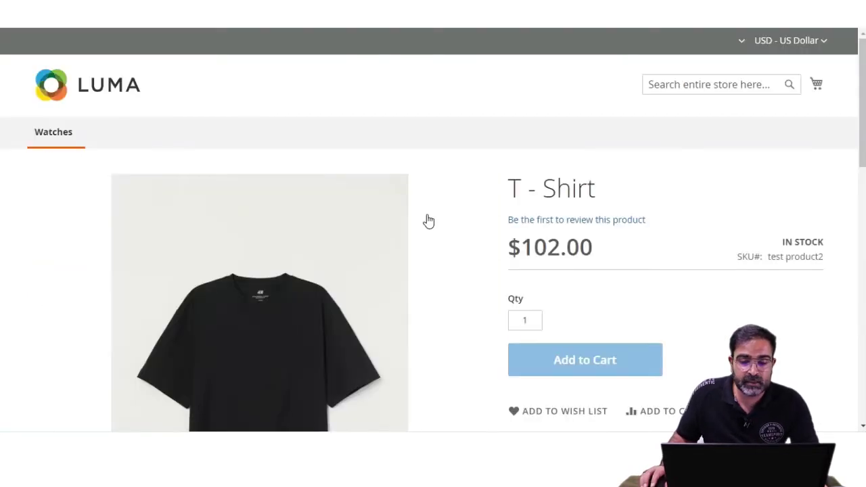
scroll(426, 221, down, 5)
scroll(394, 273, down, 2)
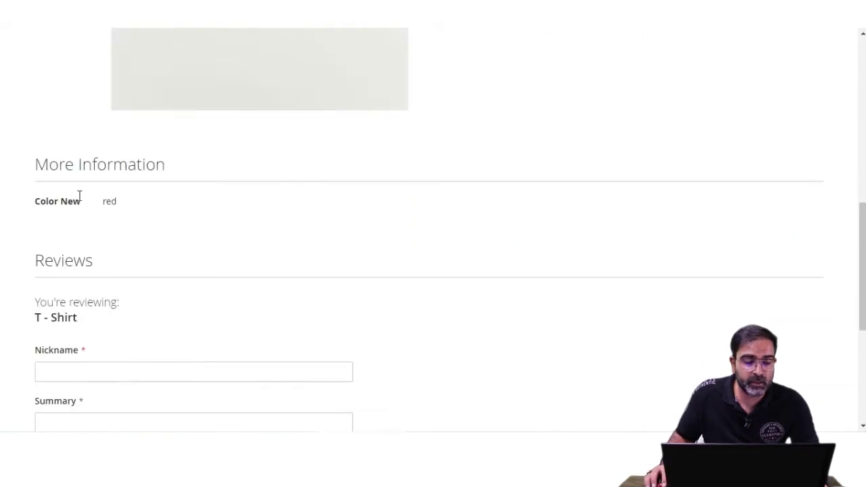
drag(83, 205, 38, 201)
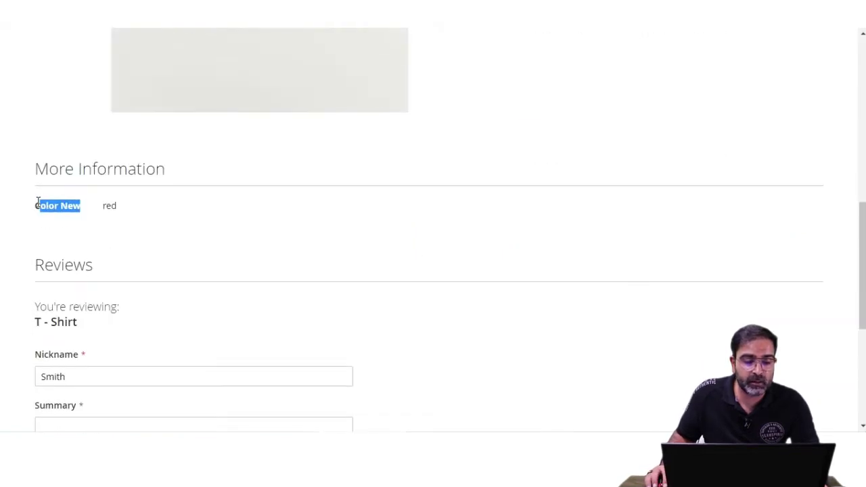
mouse_move(100, 206)
mouse_down()
mouse_move(124, 212)
mouse_move(95, 209)
mouse_move(111, 204)
mouse_move(102, 205)
mouse_up()
click(124, 211)
click(127, 217)
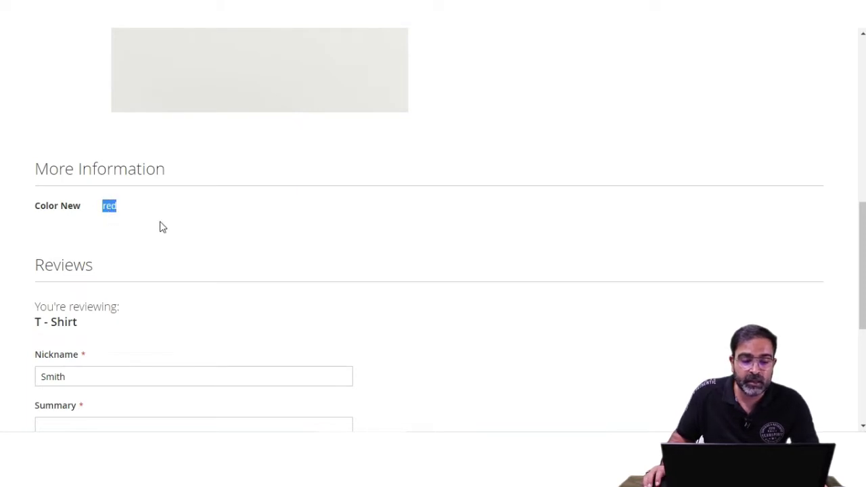
scroll(162, 227, up, 1)
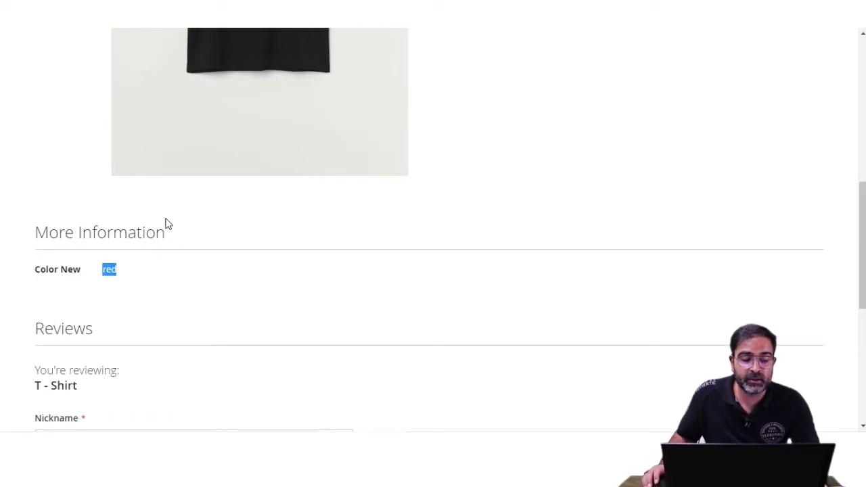
scroll(270, 230, up, 4)
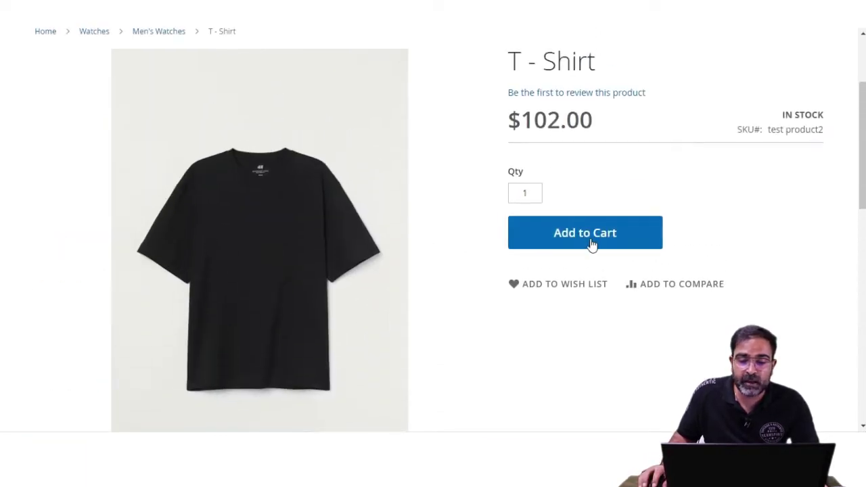
Step: Add two T - Shirts to the cart and go to the full shopping cart page
click(591, 244)
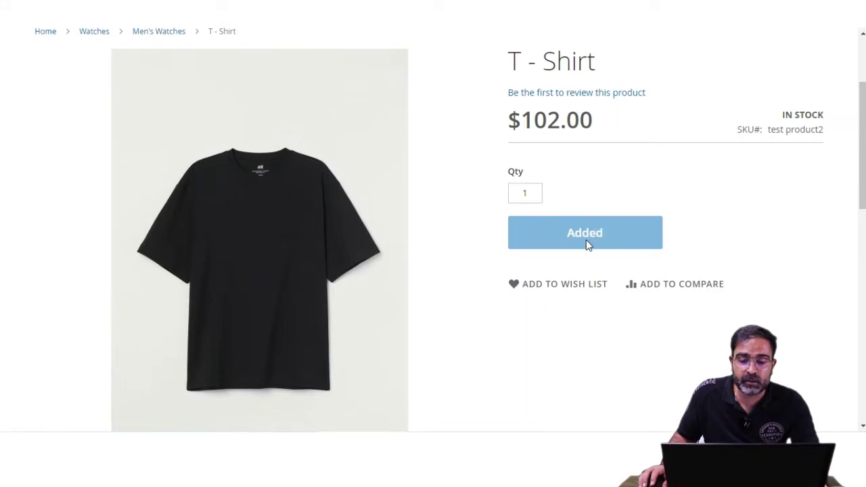
click(579, 265)
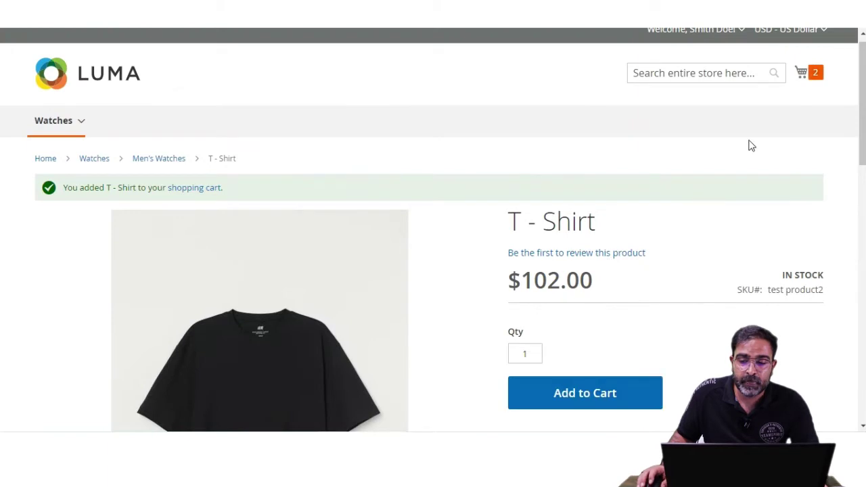
click(817, 76)
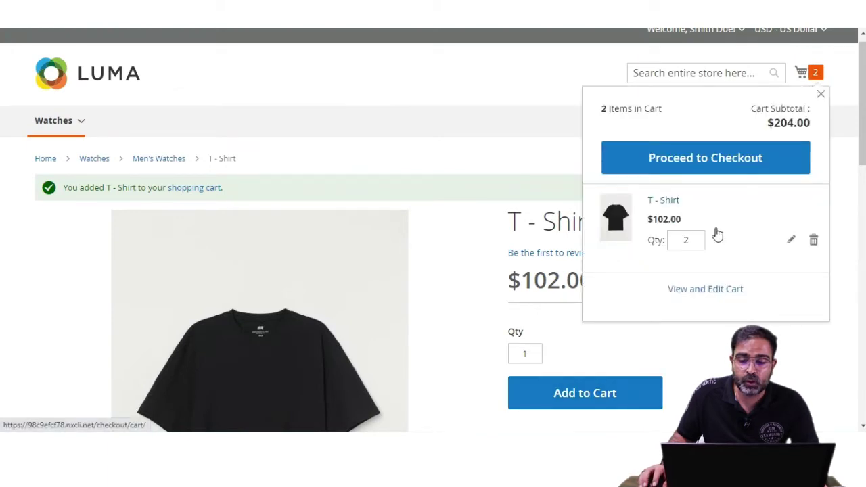
click(696, 292)
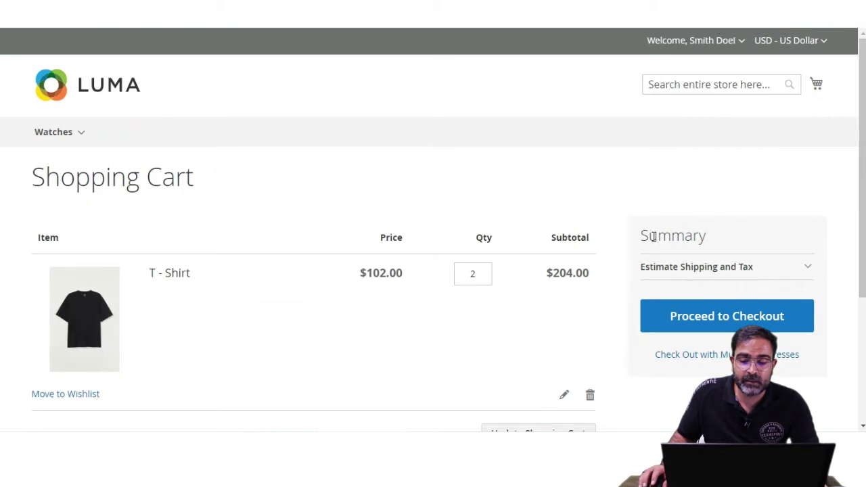
Step: Check the Summary shows the Buy 1 Get 1 Free discount of -$102.00
drag(648, 235, 699, 236)
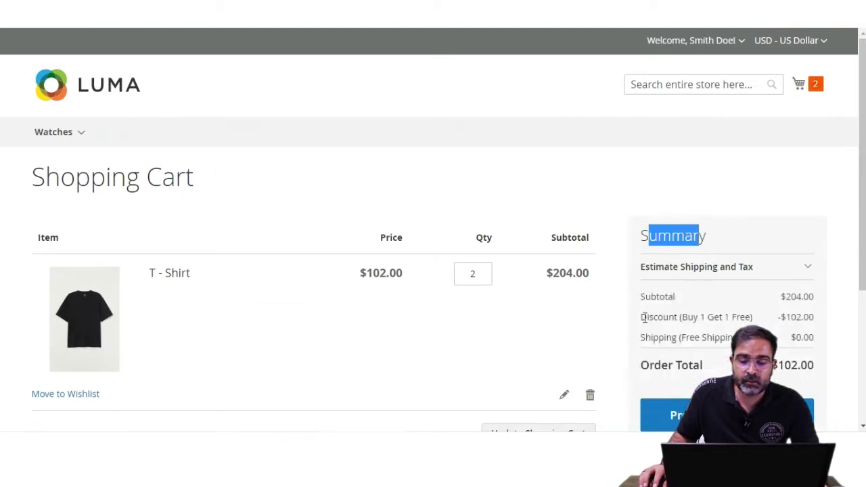
drag(679, 318, 752, 317)
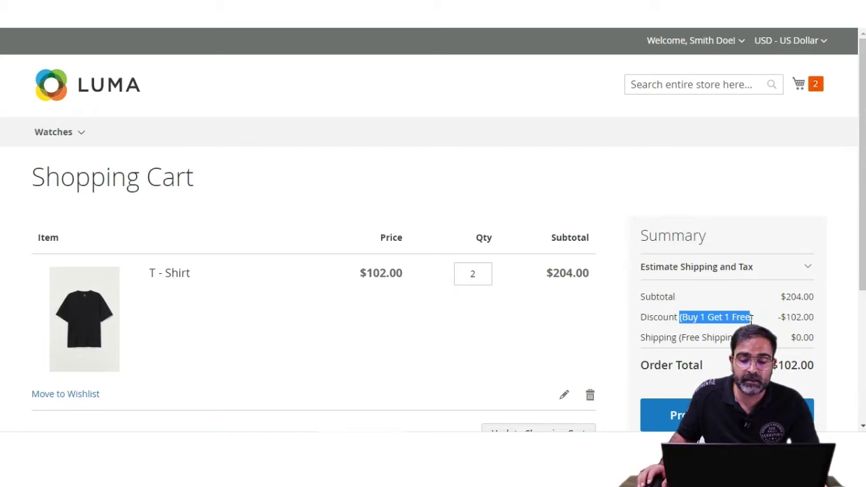
scroll(860, 162, down, 3)
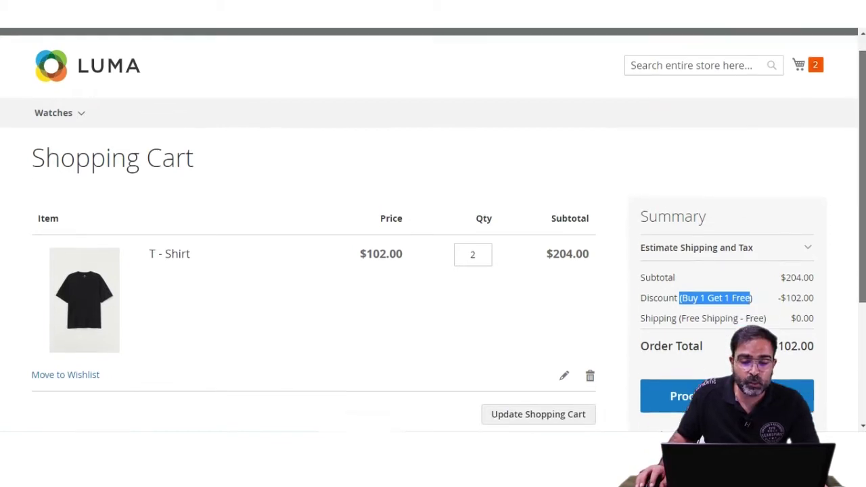
scroll(863, 209, down, 3)
scroll(863, 210, up, 3)
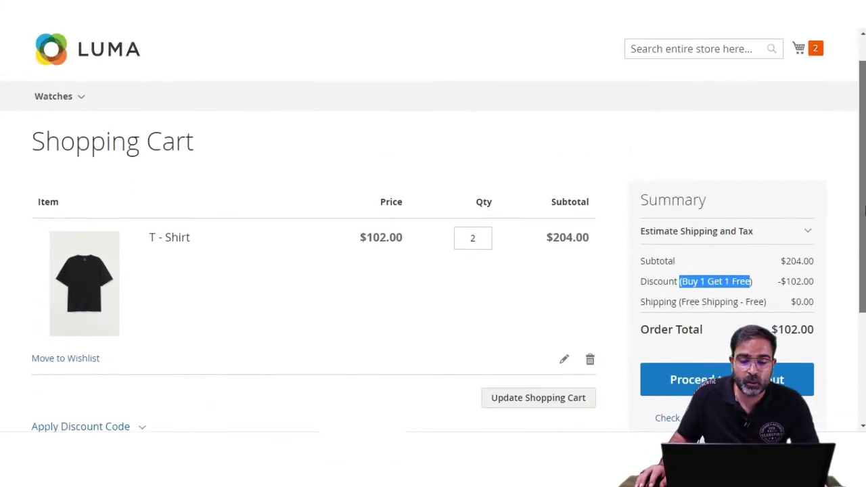
scroll(863, 211, up, 2)
scroll(456, 299, down, 3)
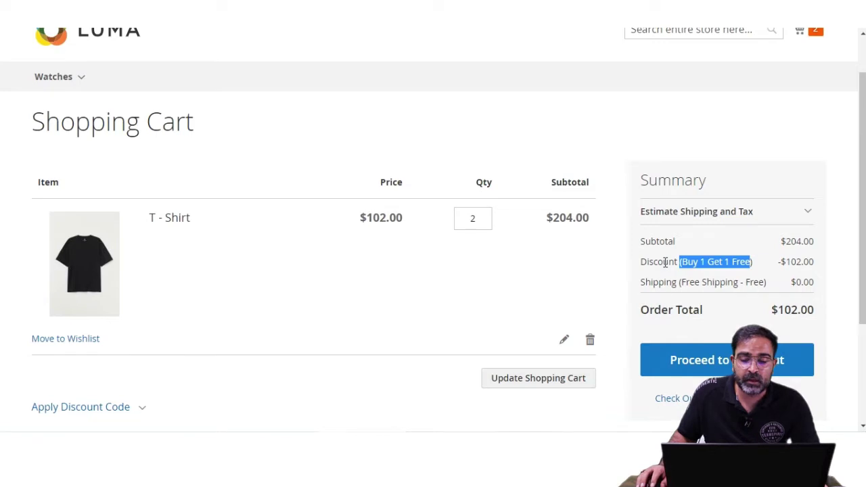
click(687, 264)
drag(687, 262, 752, 266)
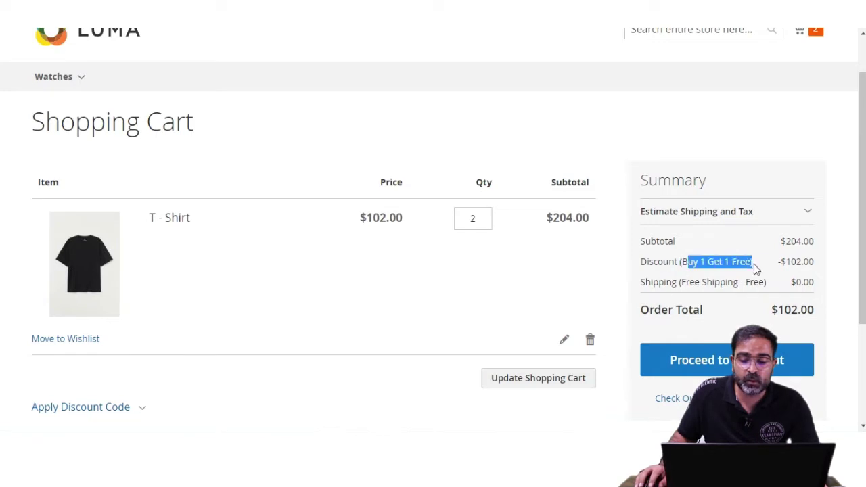
Step: Proceed to checkout with the saved address and Free Shipping, advancing to Review & Payments
click(717, 362)
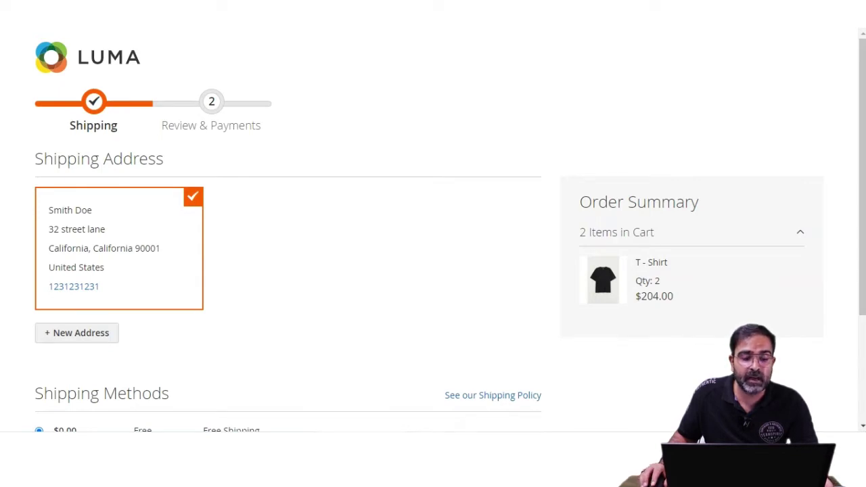
scroll(431, 373, down, 3)
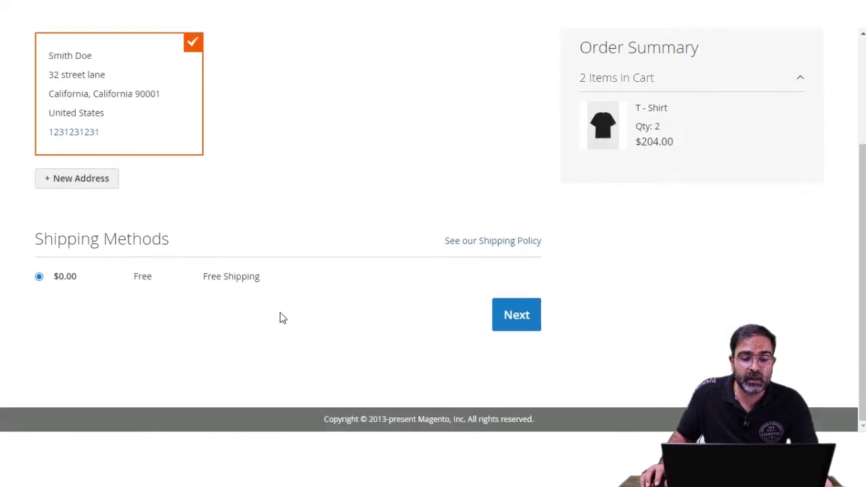
click(521, 324)
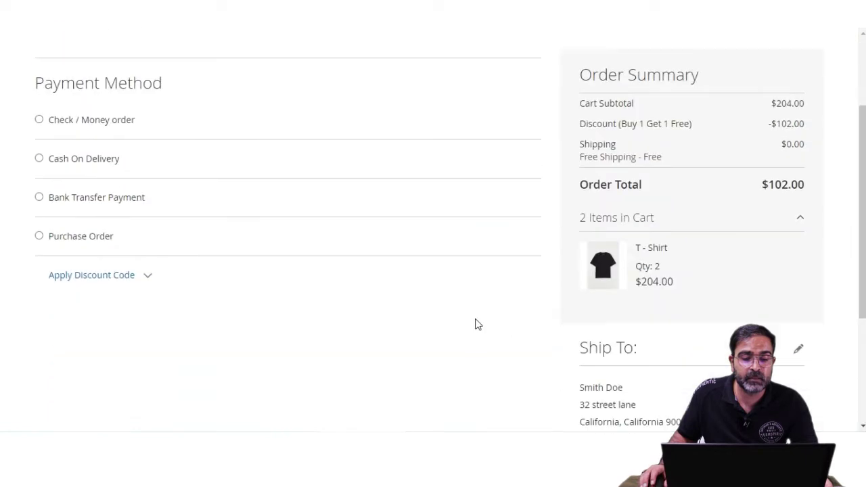
scroll(432, 318, up, 2)
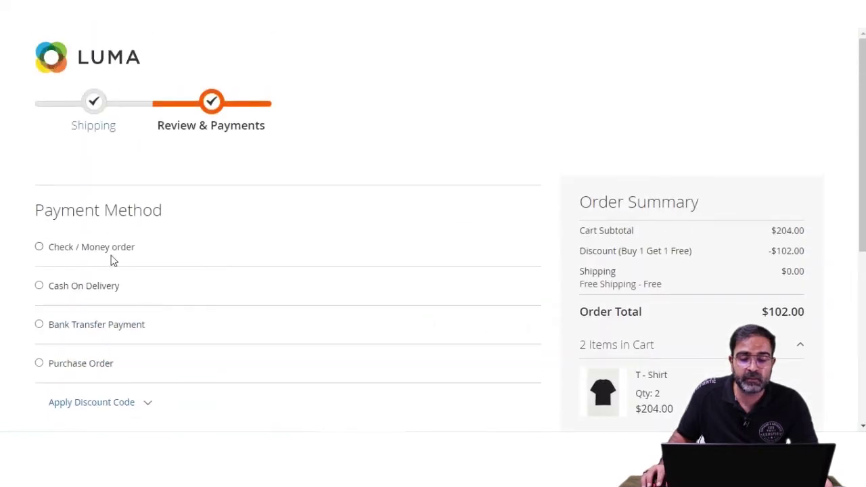
drag(602, 253, 690, 251)
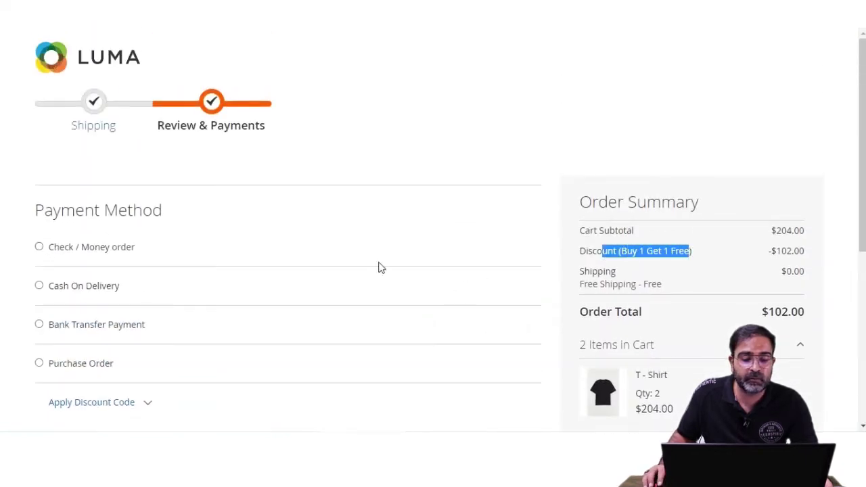
click(39, 247)
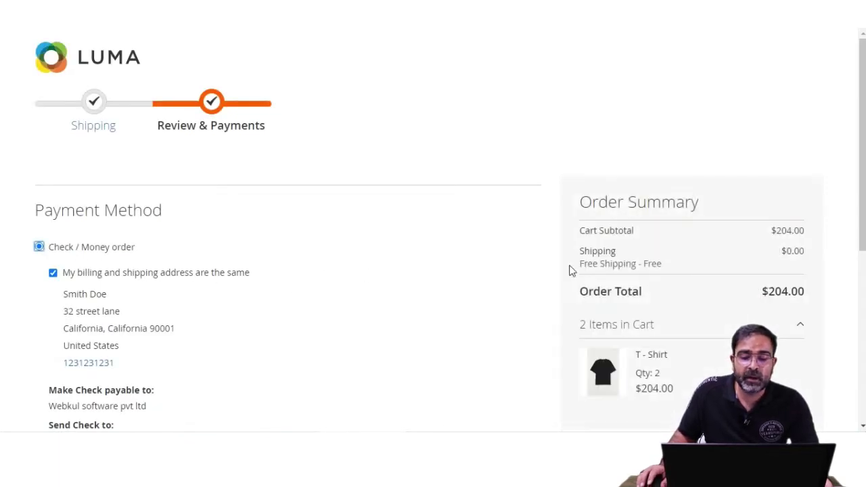
drag(587, 251, 619, 262)
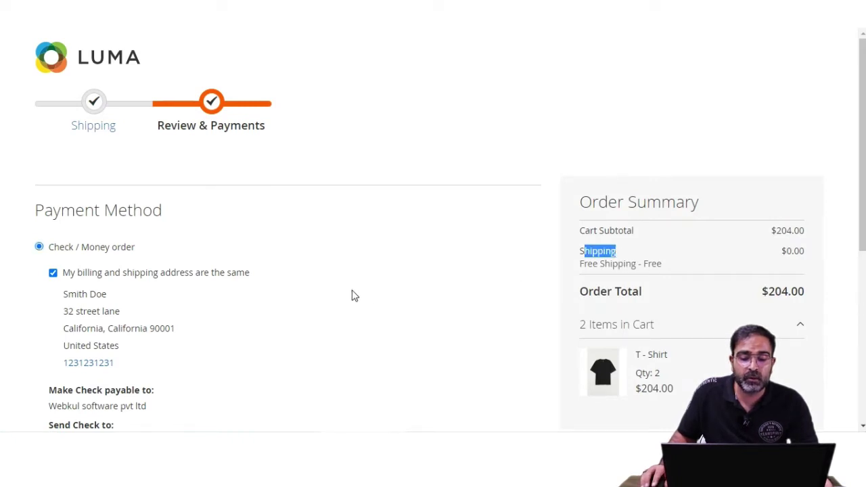
scroll(352, 294, down, 3)
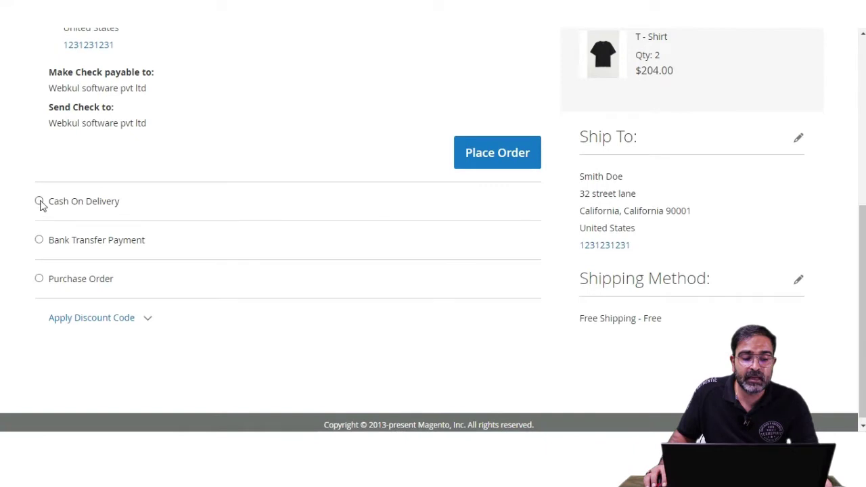
click(39, 200)
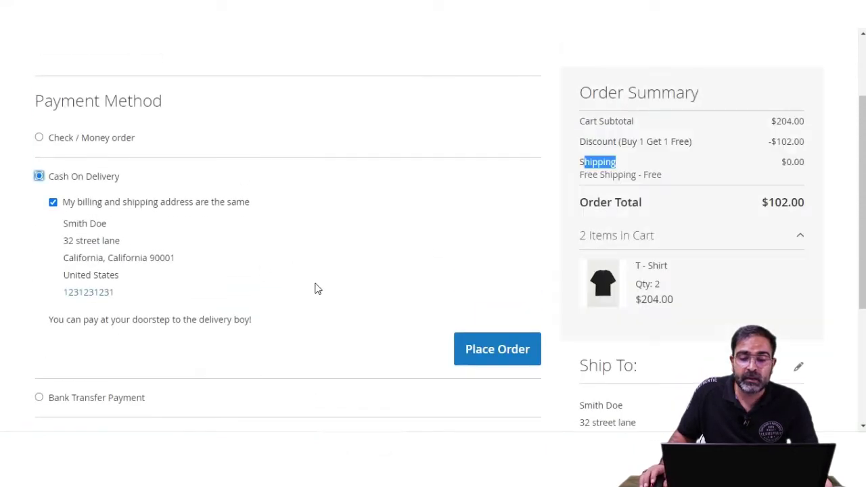
drag(627, 141, 691, 141)
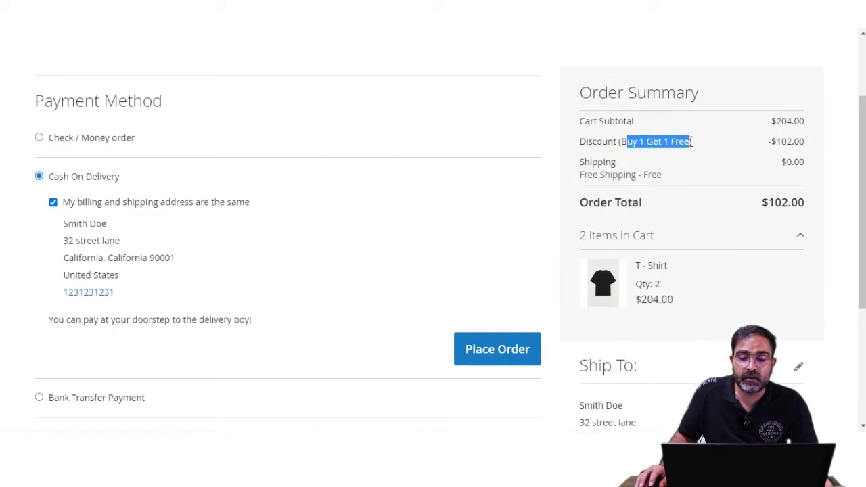
drag(776, 142, 806, 144)
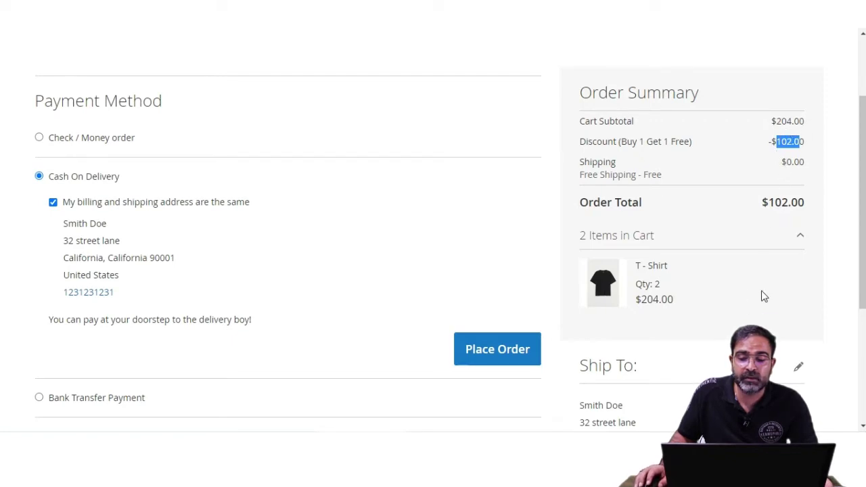
scroll(854, 330, down, 3)
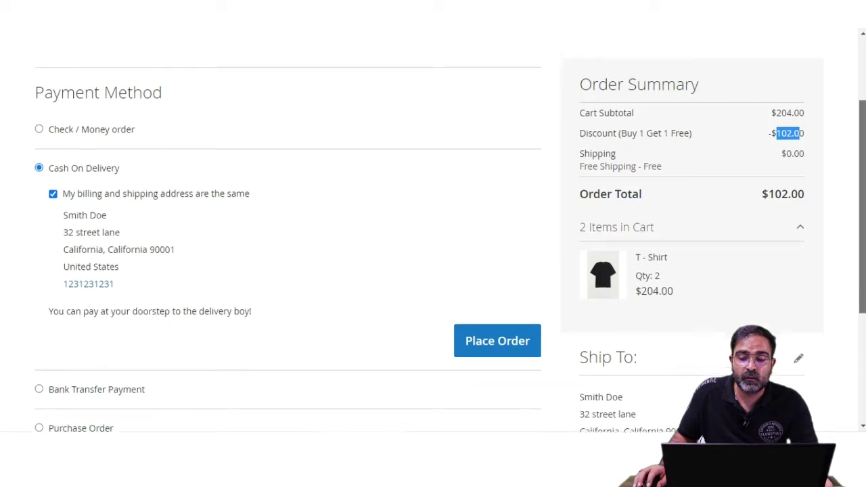
scroll(850, 338, up, 5)
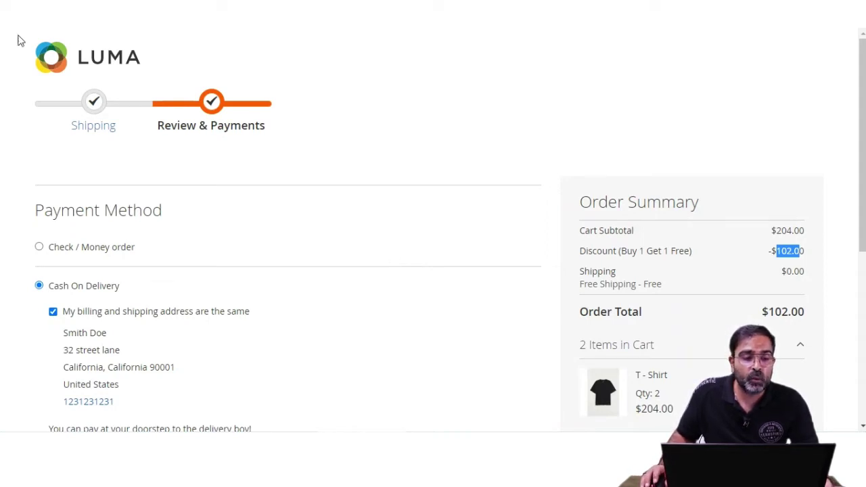
Step: Reload the checkout page, then go back to the T - Shirt product page
key(F5)
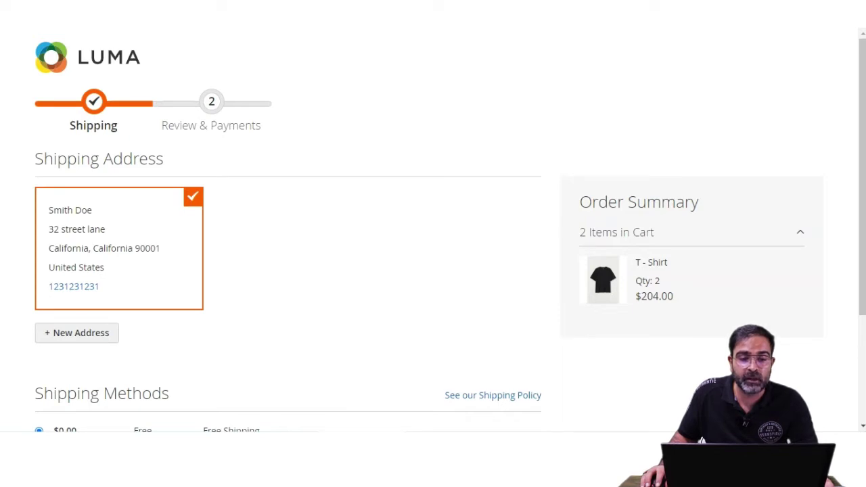
key(alt+Left)
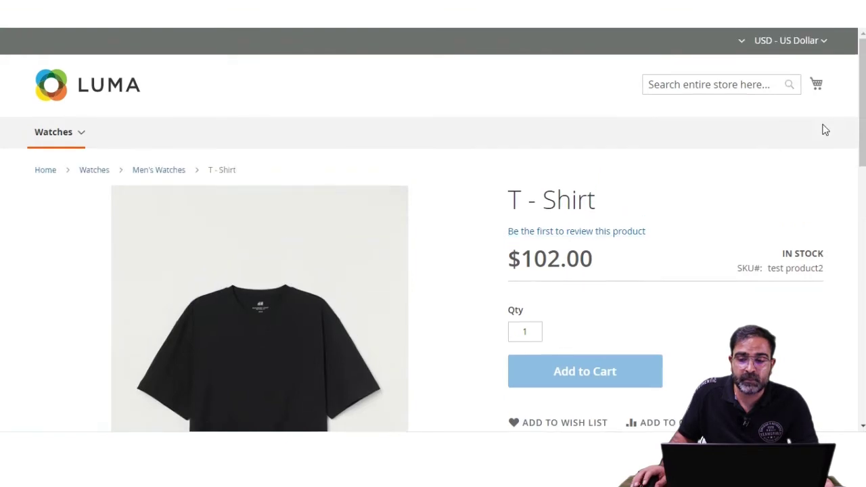
Step: Delete the T - Shirt line from the mini cart and confirm the removal
click(816, 88)
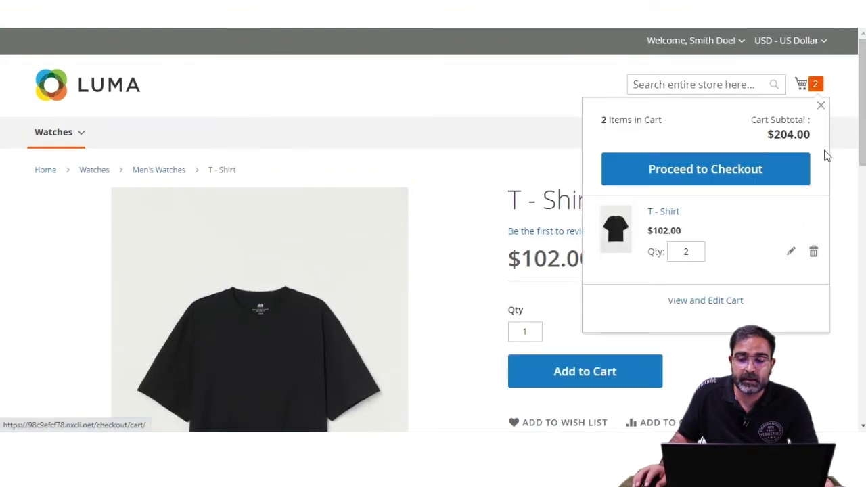
click(813, 251)
click(360, 145)
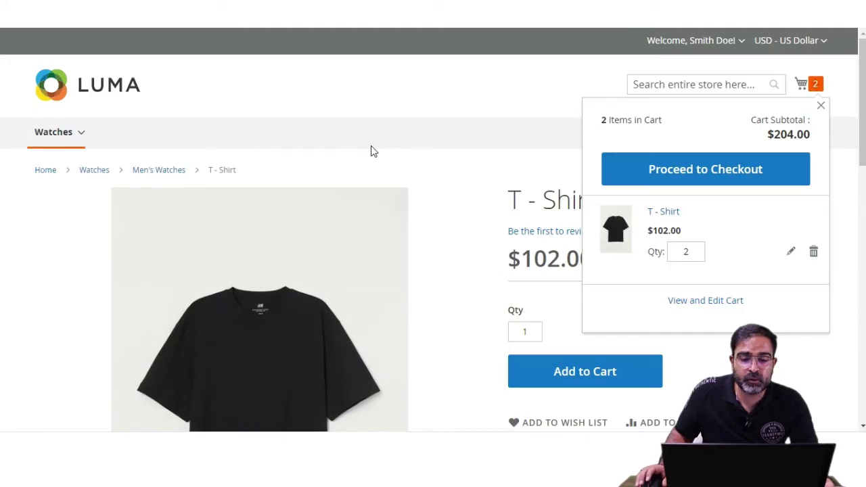
Step: Close the mini cart, go to Men's Watches, and add Test Product to the cart twice
click(819, 104)
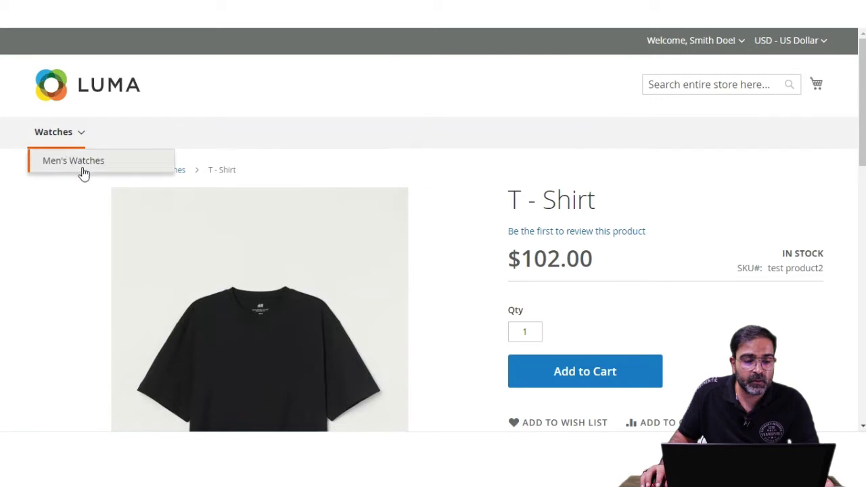
click(83, 171)
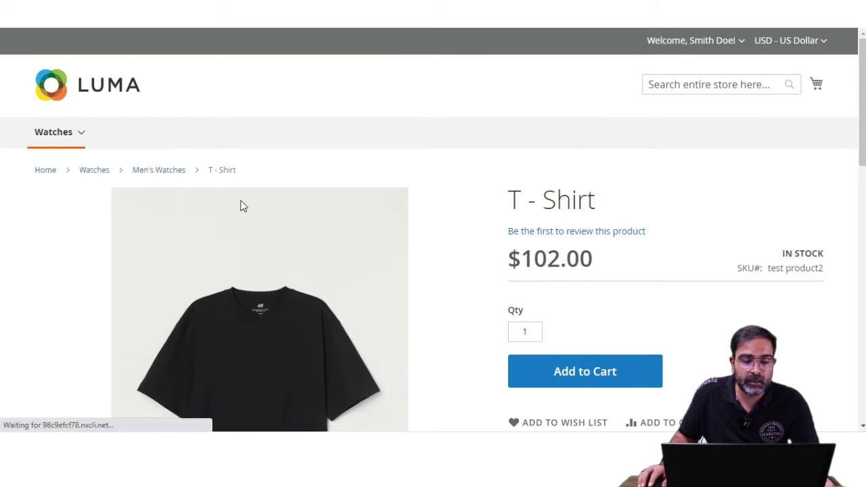
scroll(244, 210, down, 4)
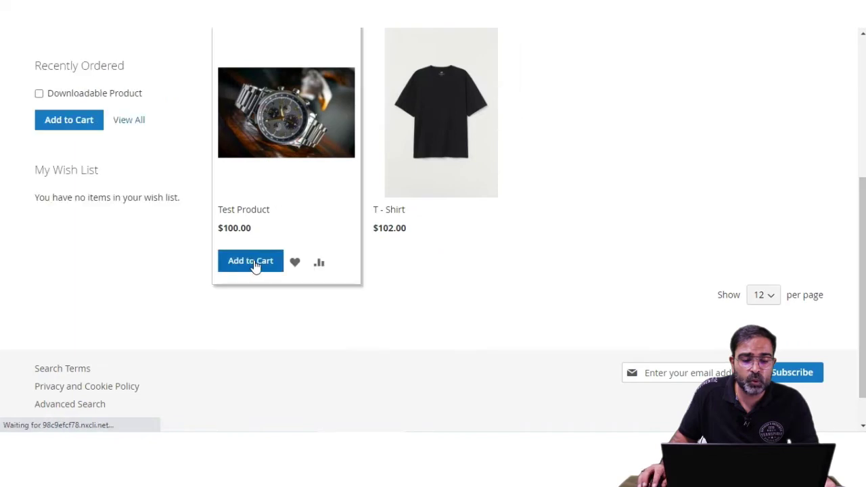
click(255, 264)
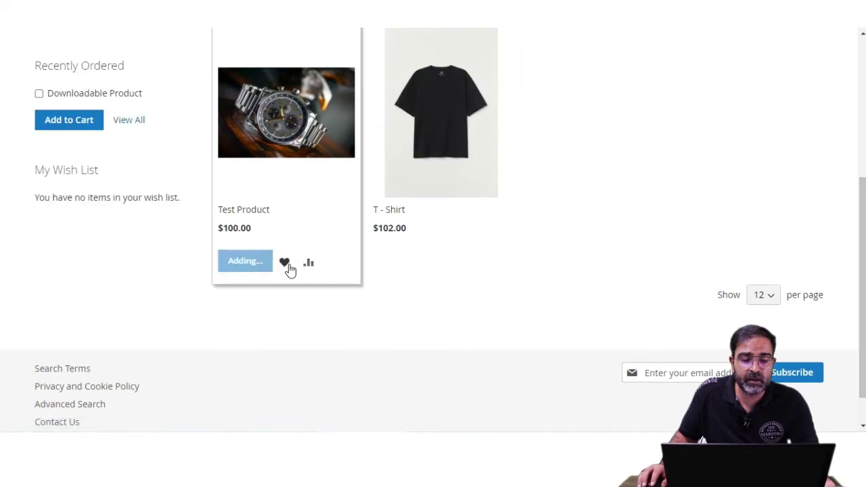
click(243, 264)
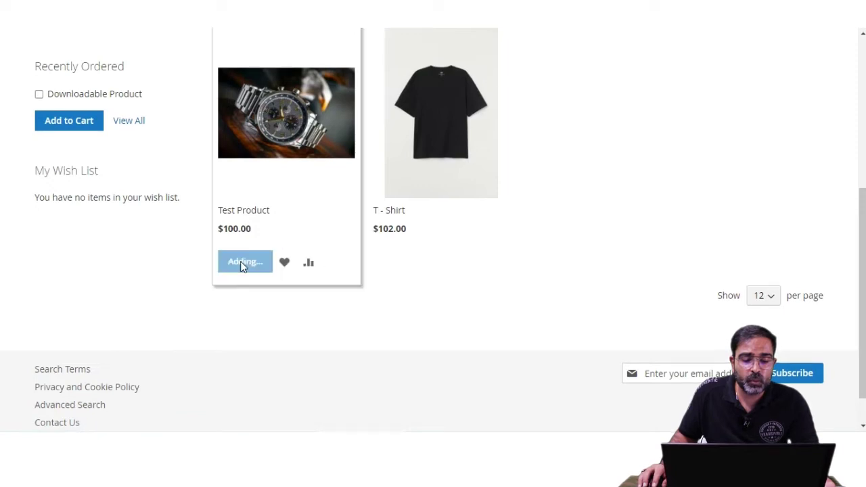
scroll(444, 266, up, 3)
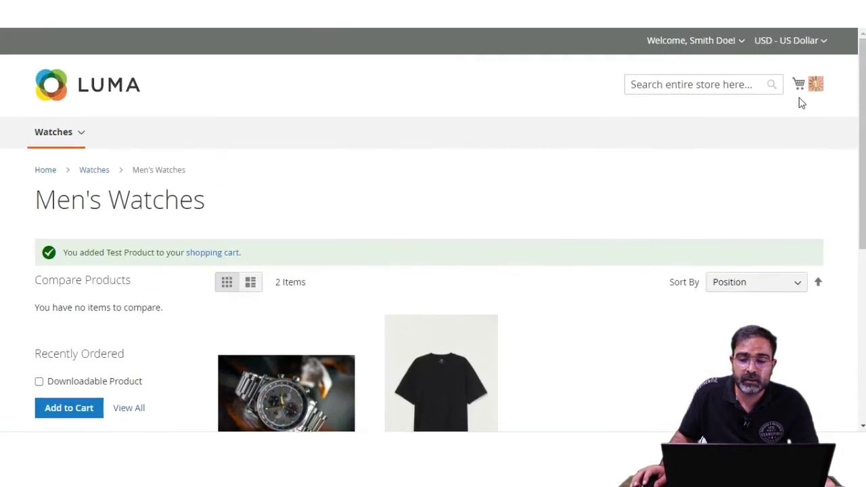
Step: Open the full cart and verify 2 Test Products, Free Shipping at $0.00, and $200.00 total without discount
click(815, 88)
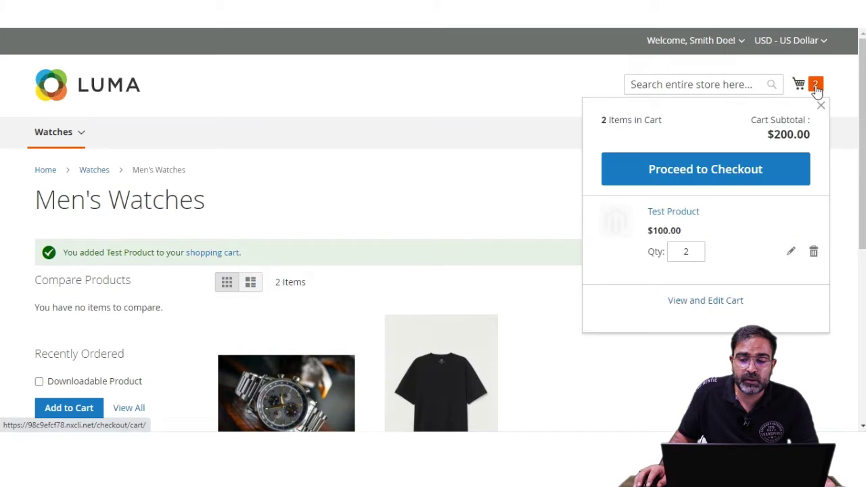
click(704, 306)
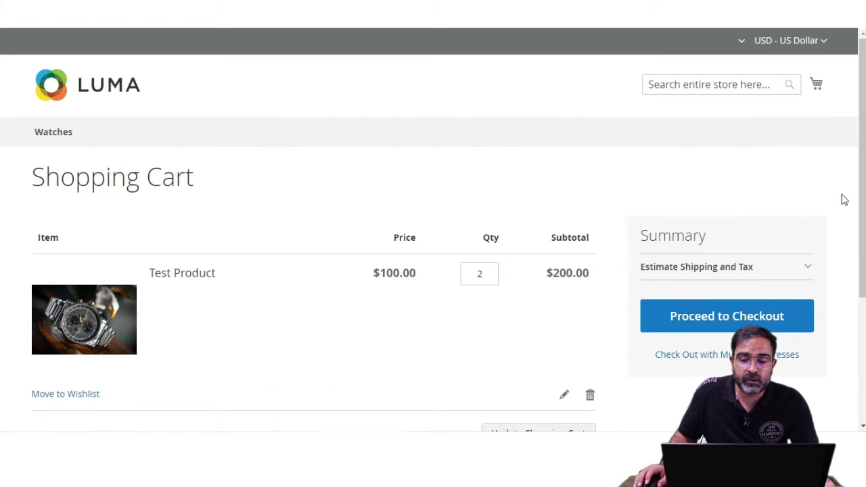
scroll(433, 227, down, 3)
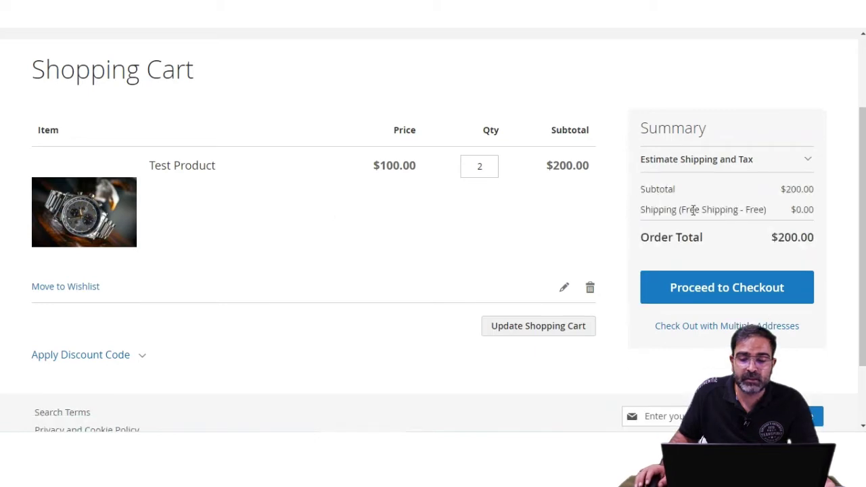
drag(652, 210, 735, 210)
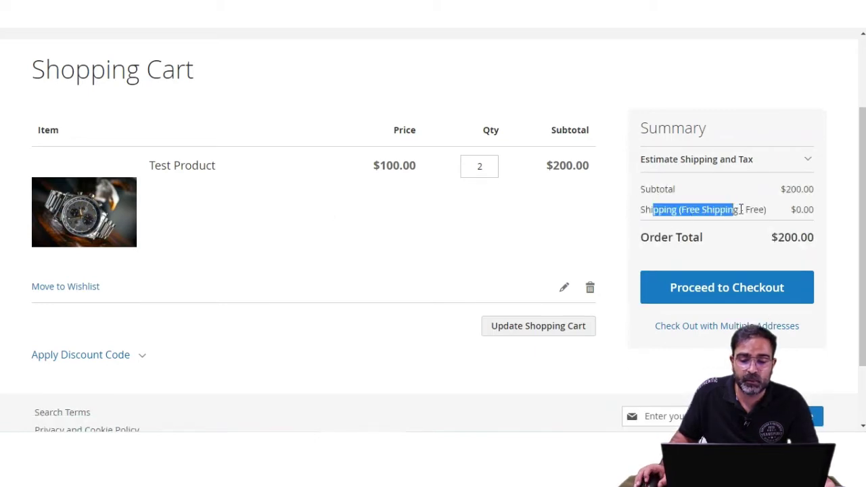
scroll(500, 252, up, 3)
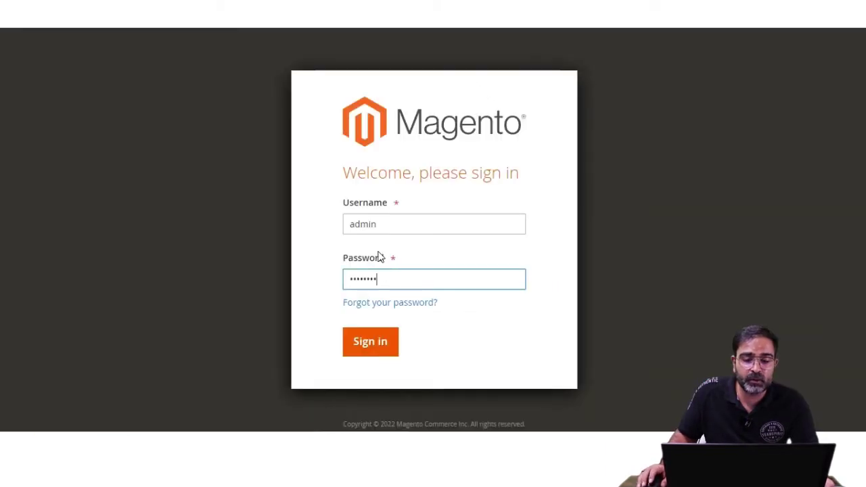
Step: Sign in to the admin and go to Marketing > Cart Price Rules
click(374, 344)
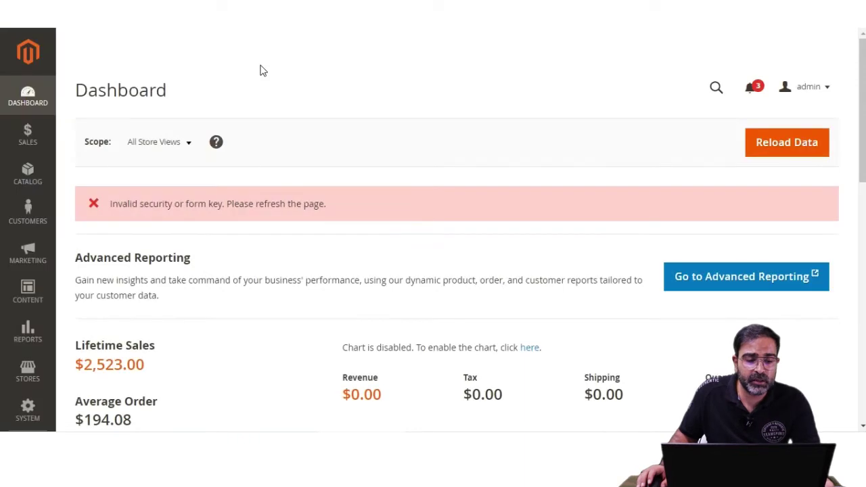
click(33, 257)
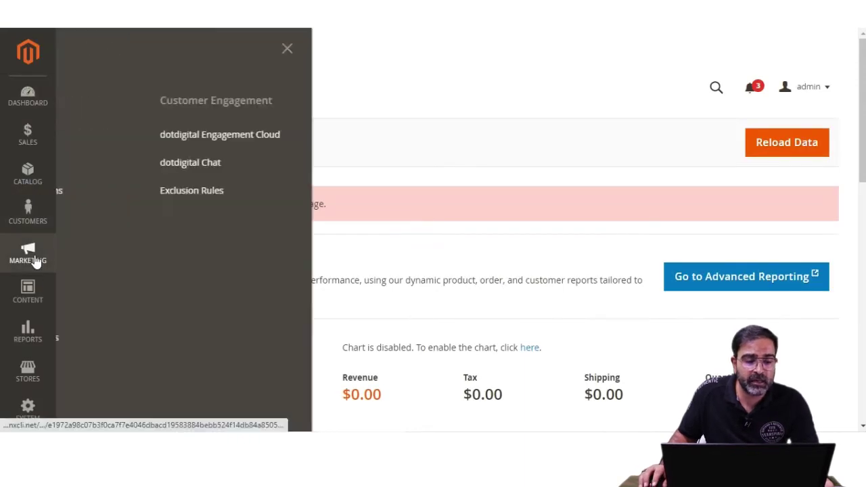
click(120, 168)
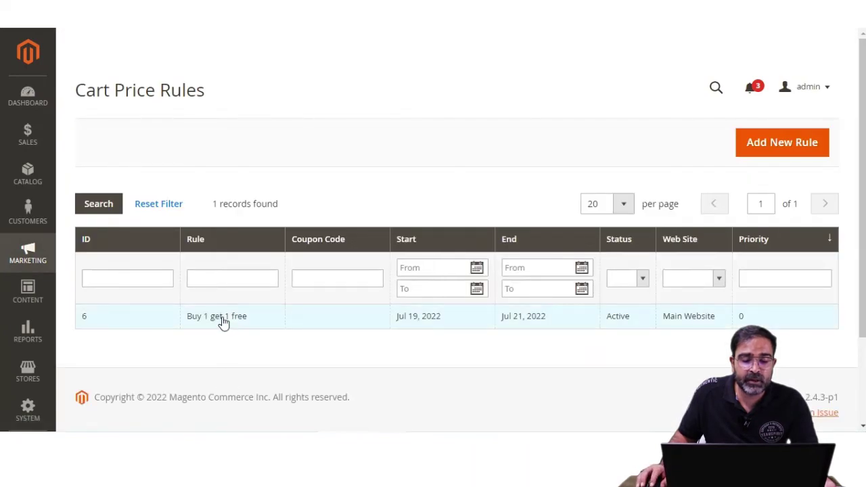
Step: Open the Buy 1 get 1 free rule for editing and dismiss the password warning
click(333, 324)
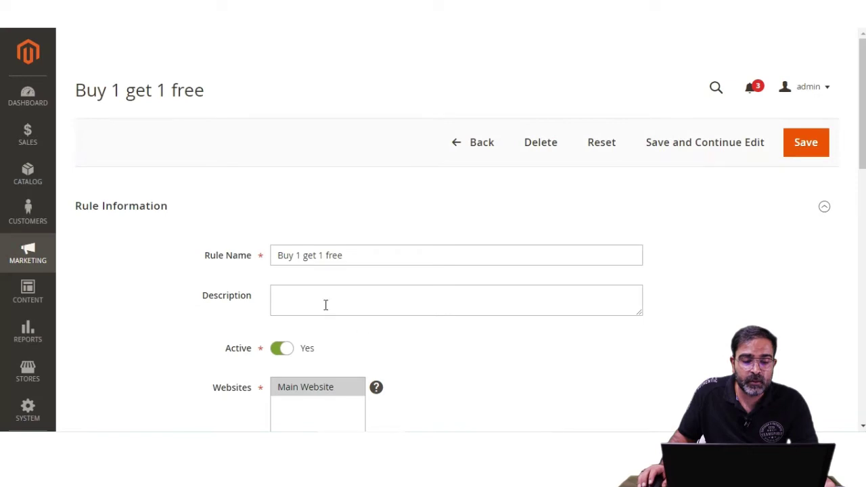
click(120, 210)
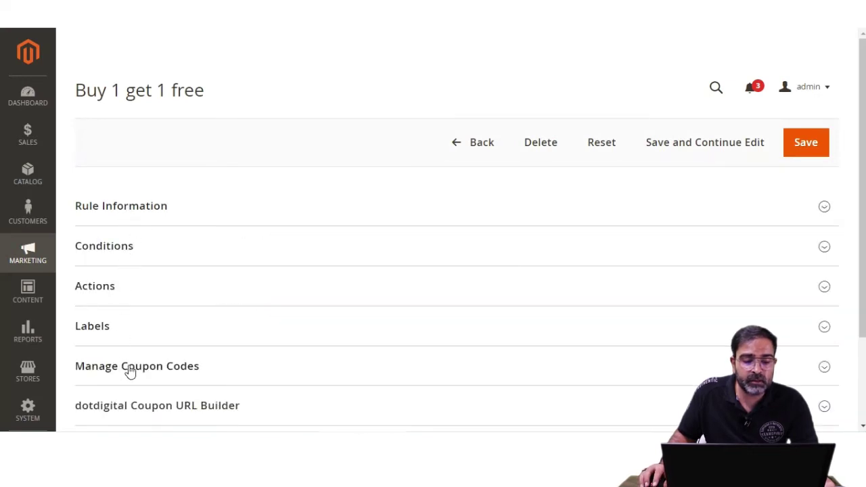
scroll(142, 344, down, 3)
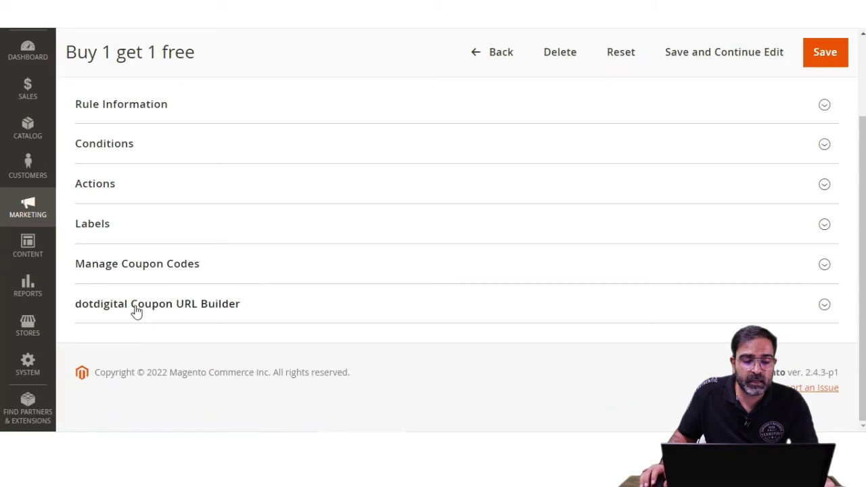
scroll(231, 308, up, 3)
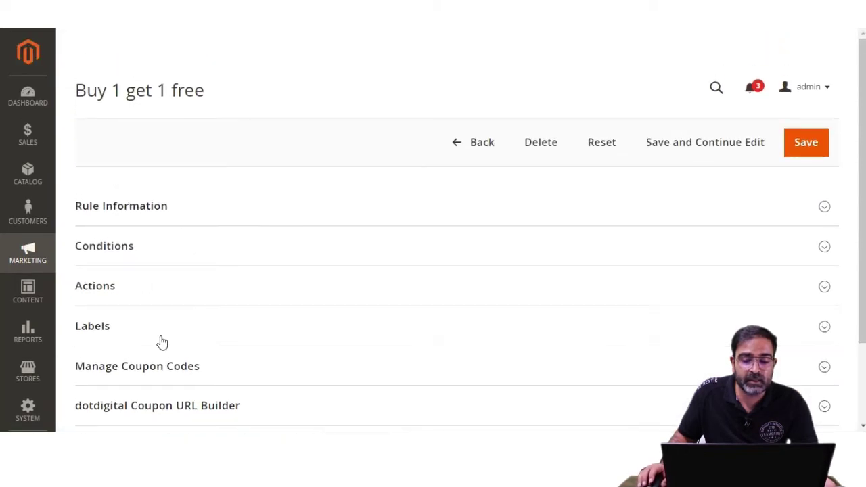
click(548, 181)
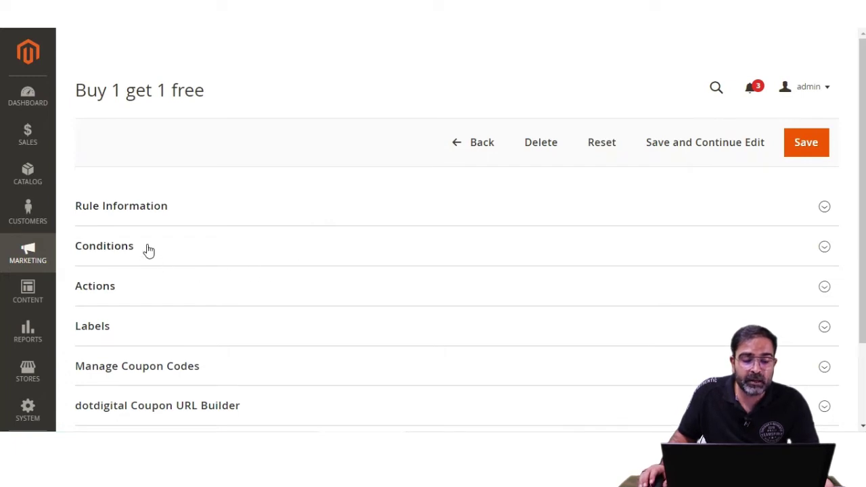
Step: Expand Rule Information and review its active status, Main Website, No Coupon, and 07/19/2022–07/21/2022 dates
click(153, 215)
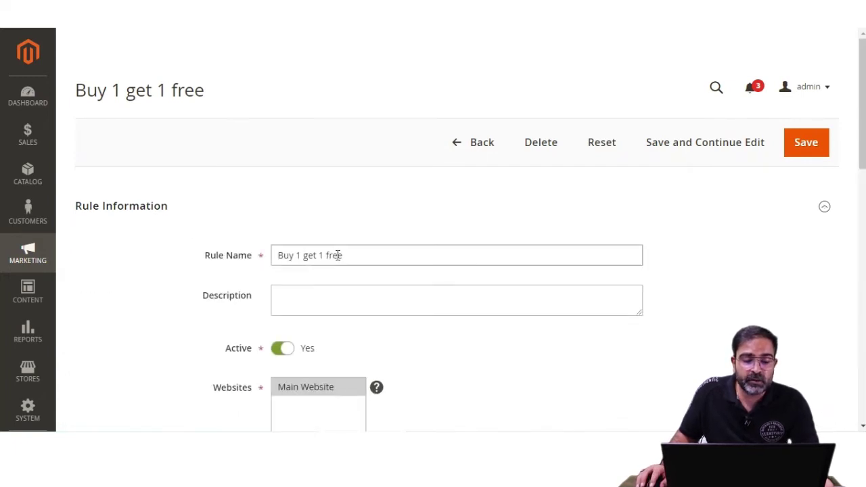
drag(347, 255, 270, 258)
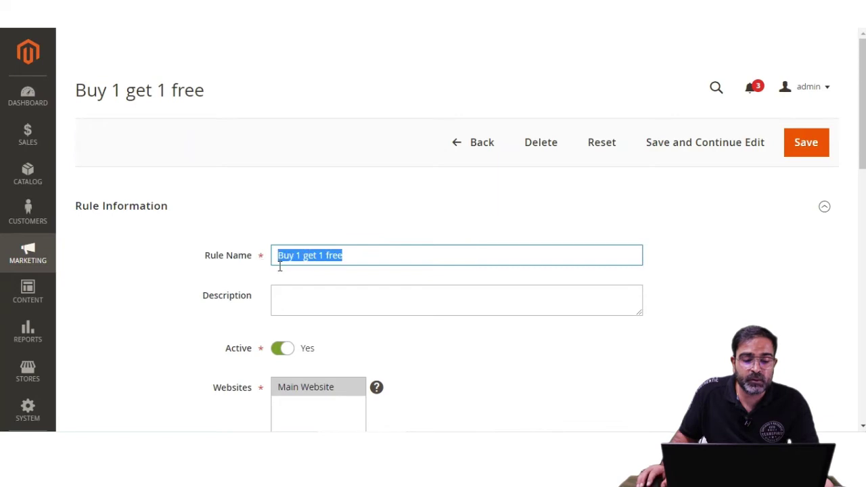
scroll(279, 266, down, 2)
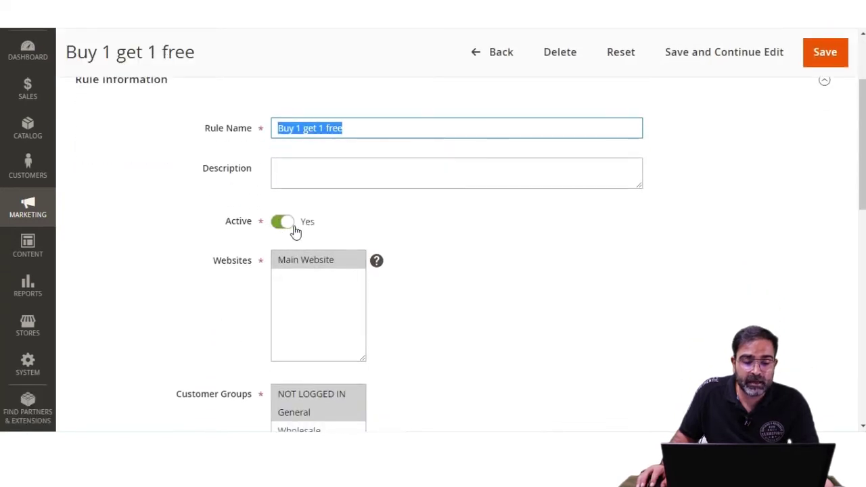
scroll(301, 250, down, 1)
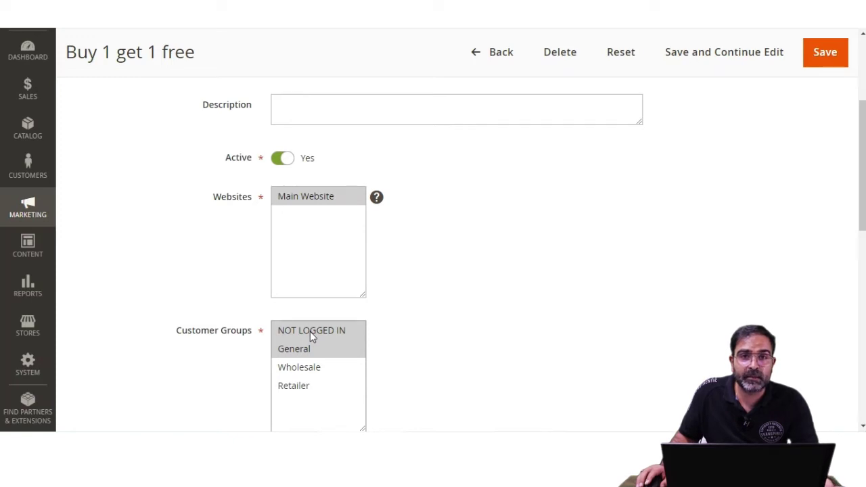
scroll(310, 333, down, 4)
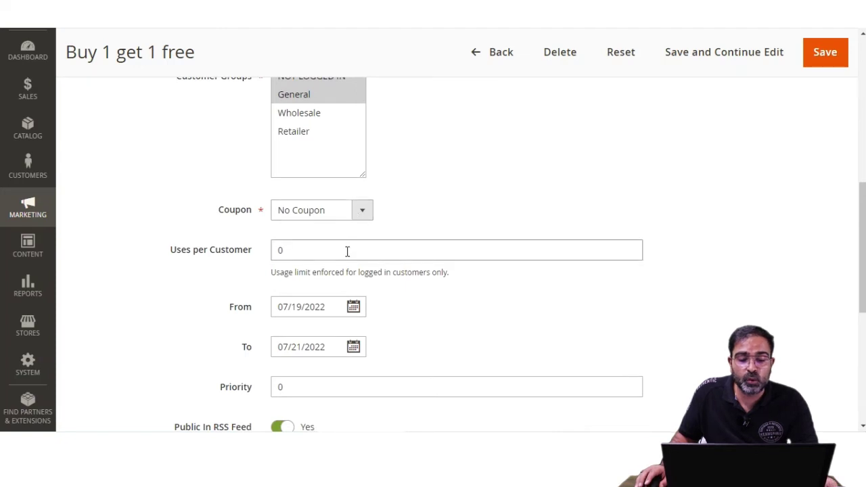
scroll(347, 251, down, 5)
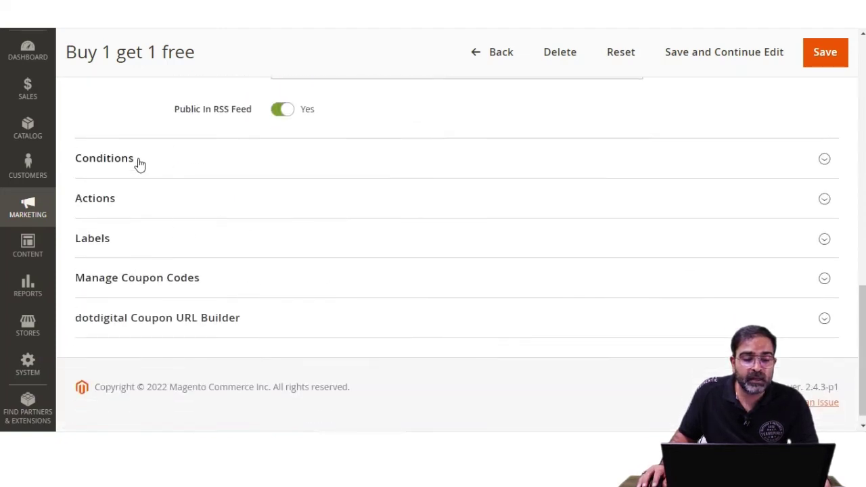
Step: Expand Conditions to show the rule requires the Cash On Delivery payment method
click(139, 163)
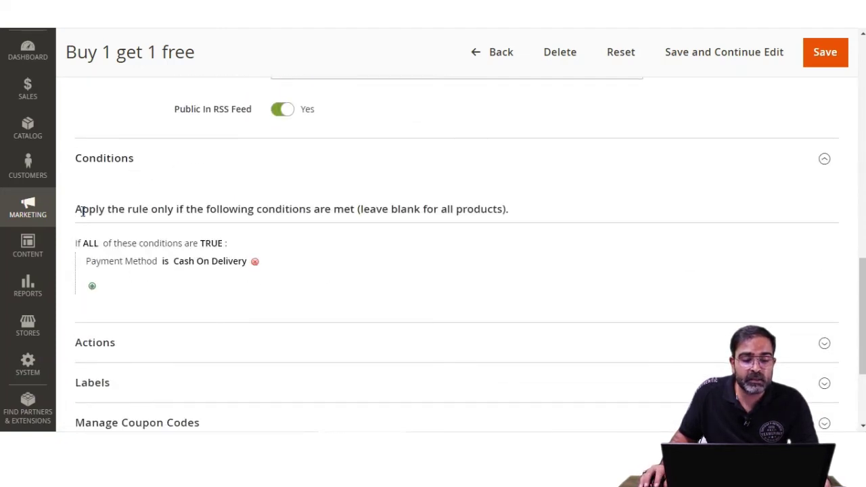
mouse_move(81, 211)
mouse_down()
mouse_move(355, 211)
mouse_move(76, 209)
mouse_up()
click(355, 211)
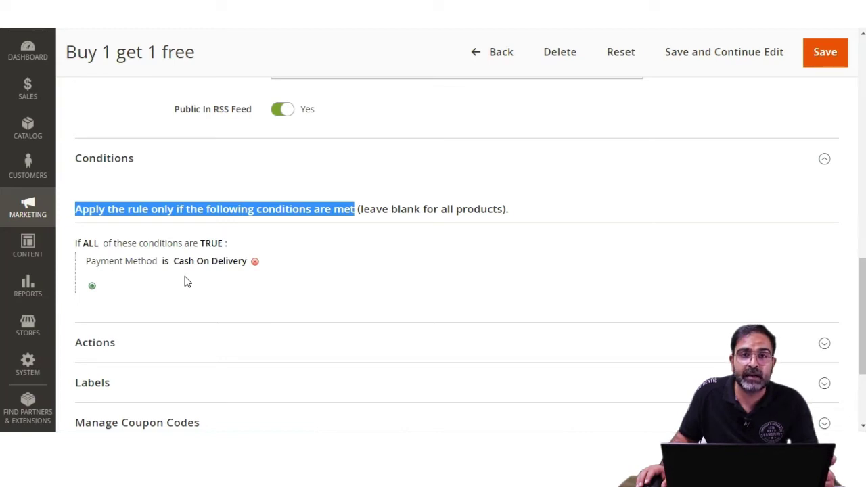
scroll(186, 281, down, 1)
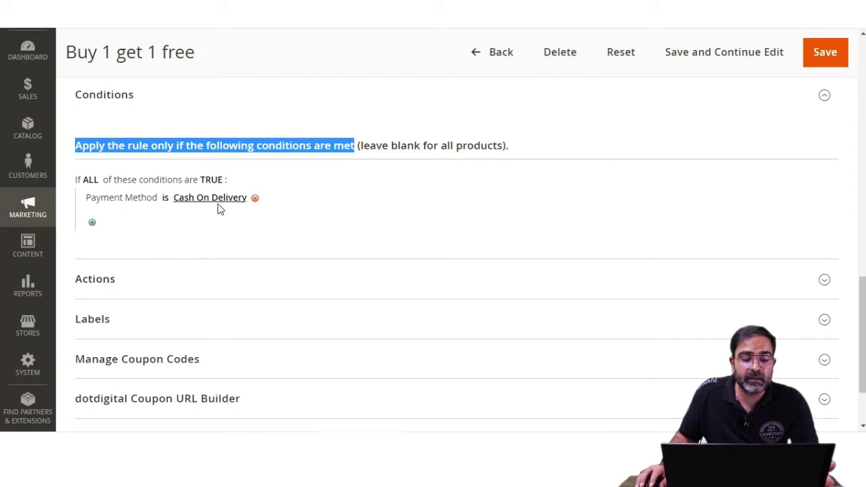
Step: Inspect the new-condition dropdown without adding one, then reveal the Buy X get Y free actions
click(94, 225)
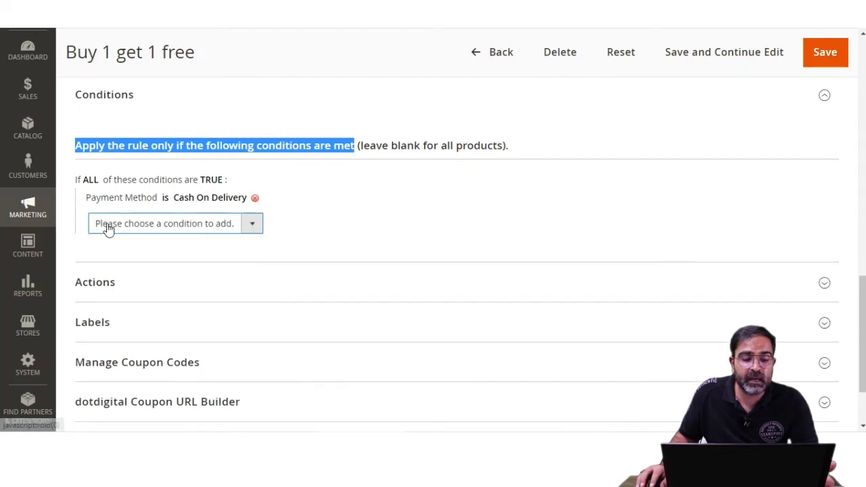
click(226, 227)
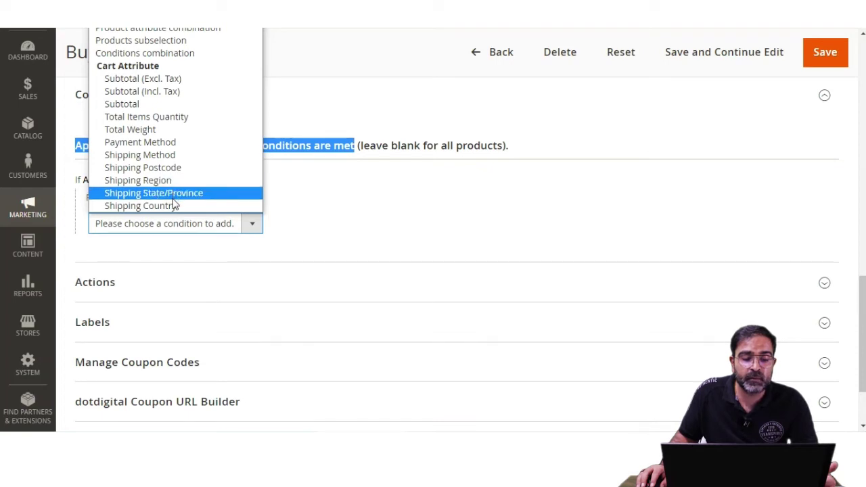
click(313, 224)
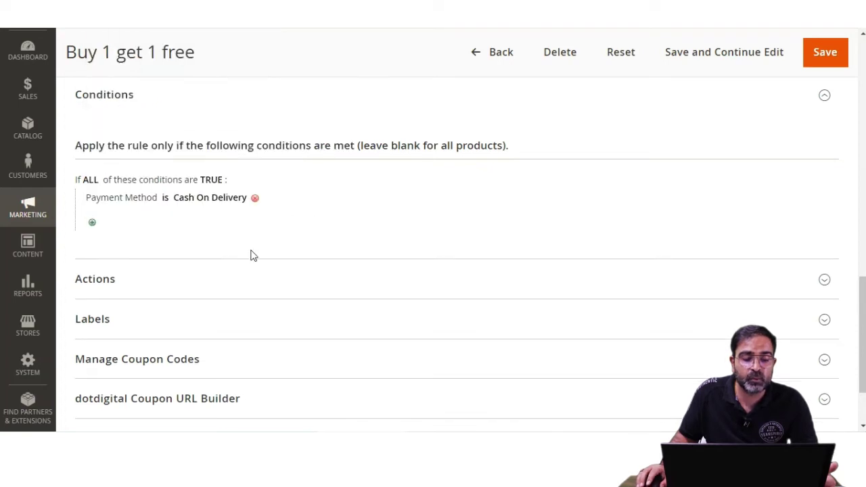
scroll(166, 276, down, 1)
scroll(151, 264, up, 2)
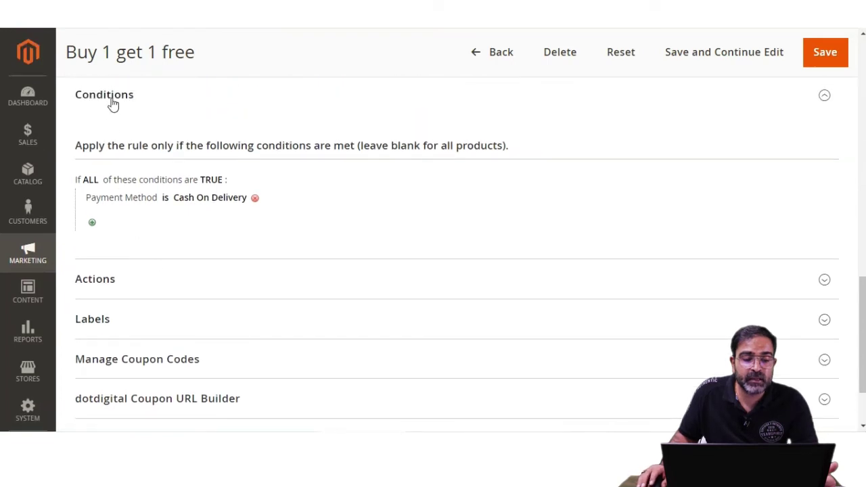
click(117, 284)
Step: Set the rule's discount type to Buy X get Y free
scroll(172, 271, down, 3)
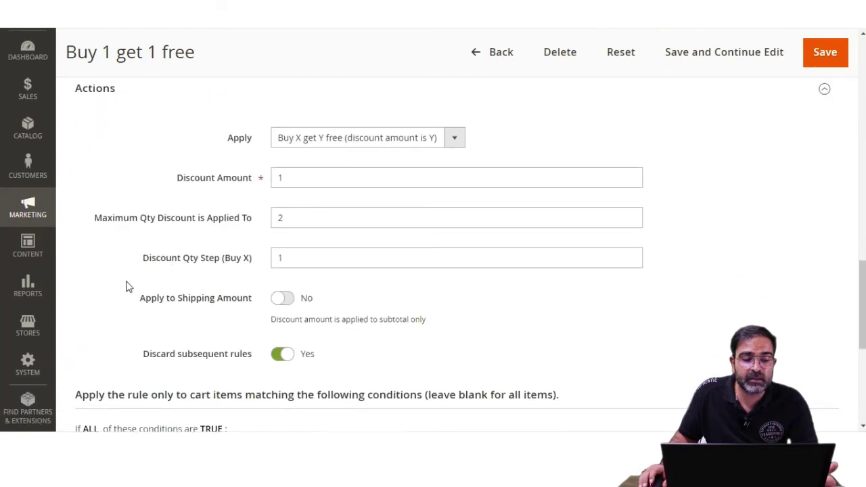
click(315, 145)
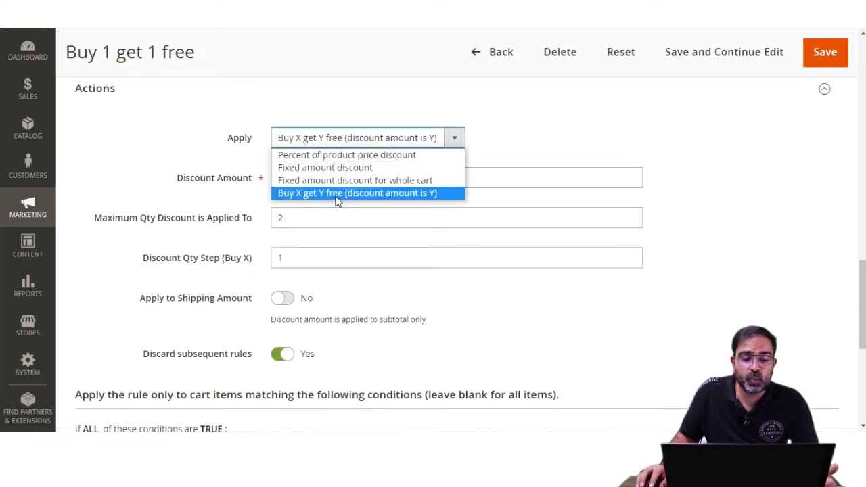
click(438, 196)
Step: Check the Discount Amount of 1, the Discount Qty Step of 1 and the Maximum Qty field
drag(175, 179, 271, 182)
click(285, 177)
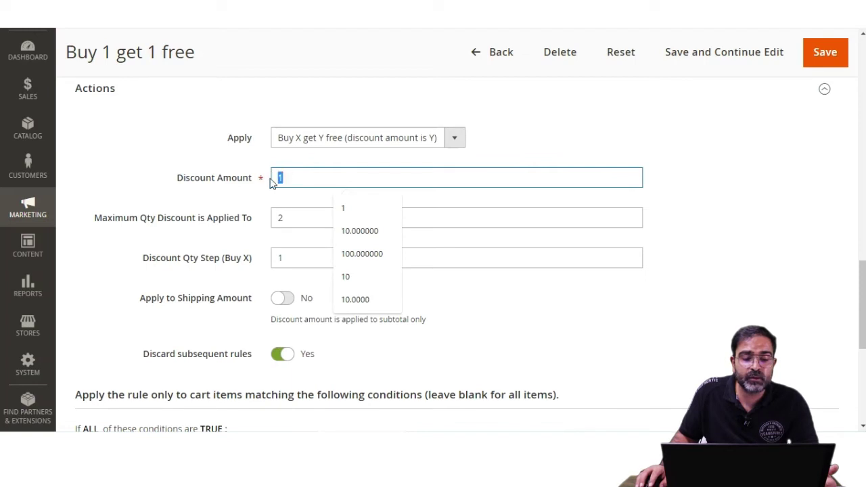
click(286, 257)
drag(286, 257, 255, 258)
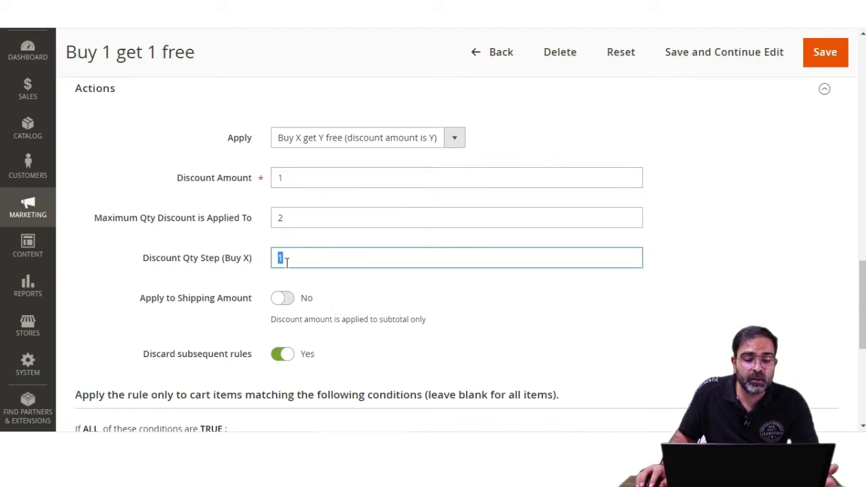
drag(153, 265, 266, 266)
click(289, 259)
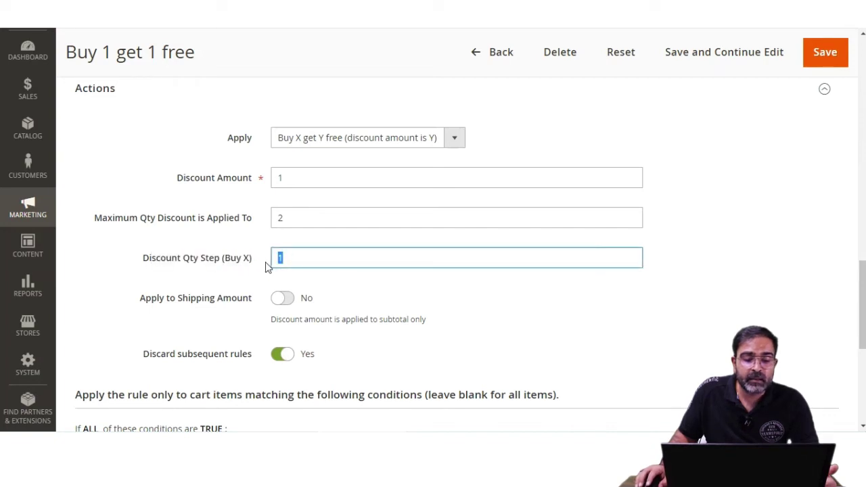
drag(290, 174, 261, 181)
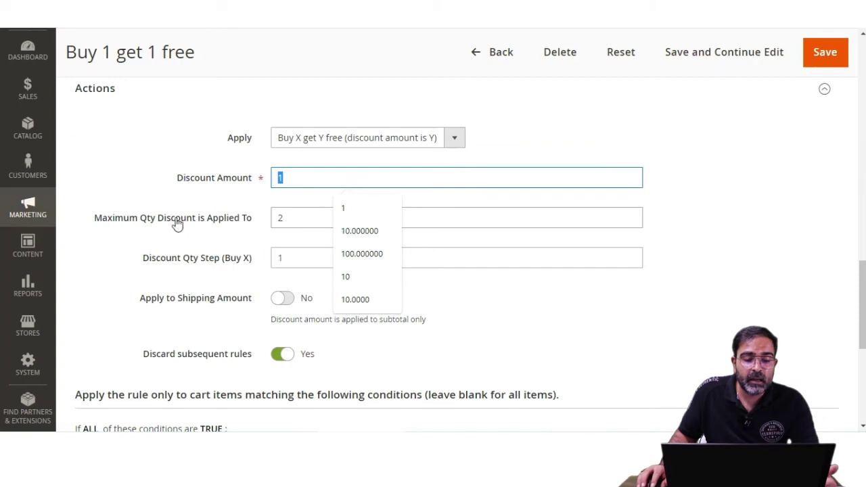
drag(116, 224, 269, 223)
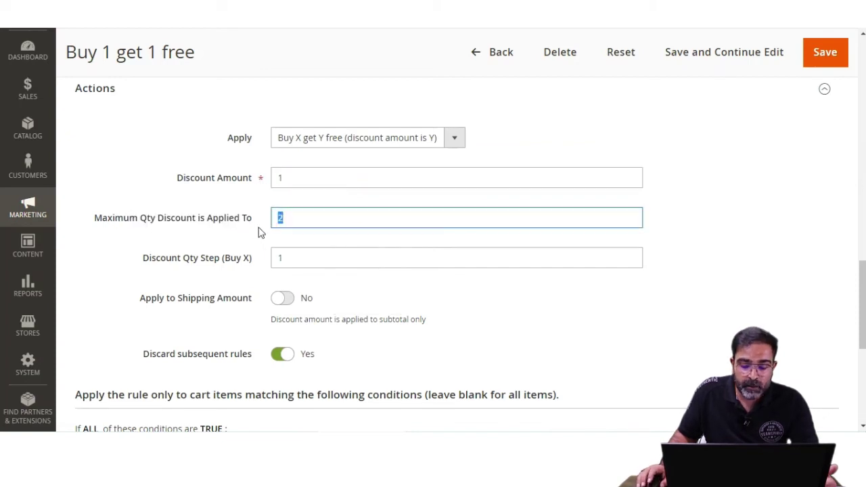
drag(110, 224, 250, 223)
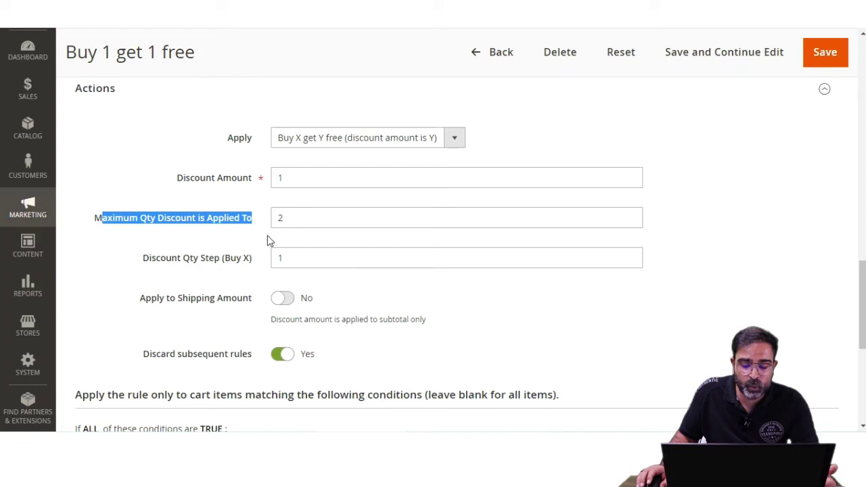
Step: Confirm Discount Amount 1, Maximum Qty Discount 2 and Discount Qty Step 1
click(296, 178)
drag(295, 252, 257, 255)
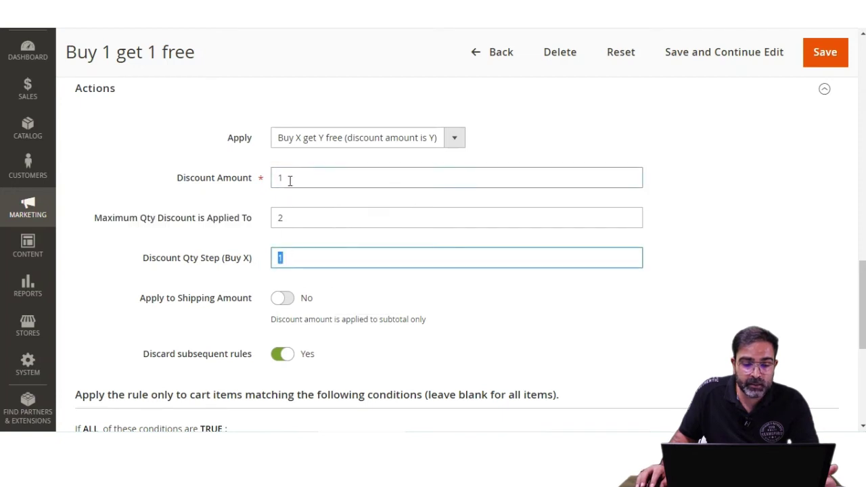
drag(290, 180, 259, 184)
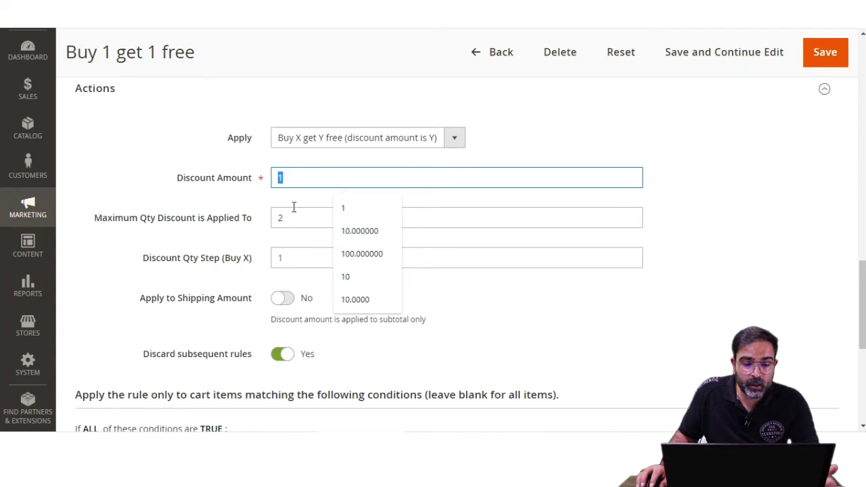
drag(282, 218, 267, 223)
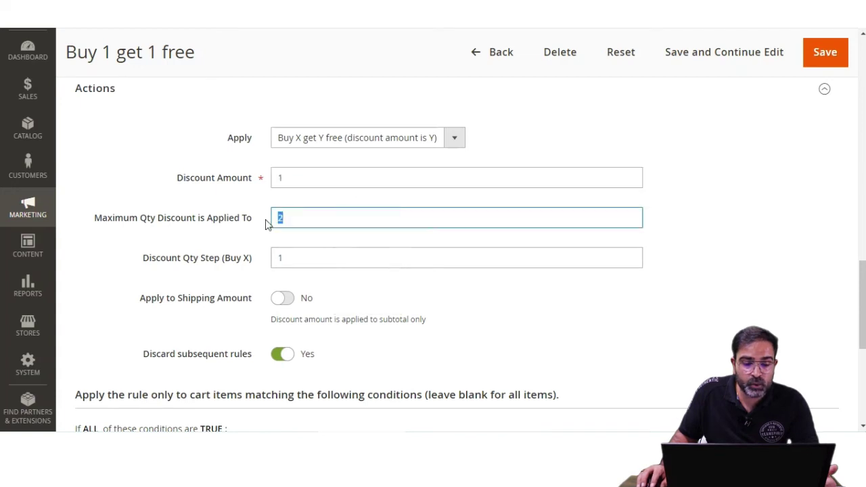
drag(115, 226, 248, 224)
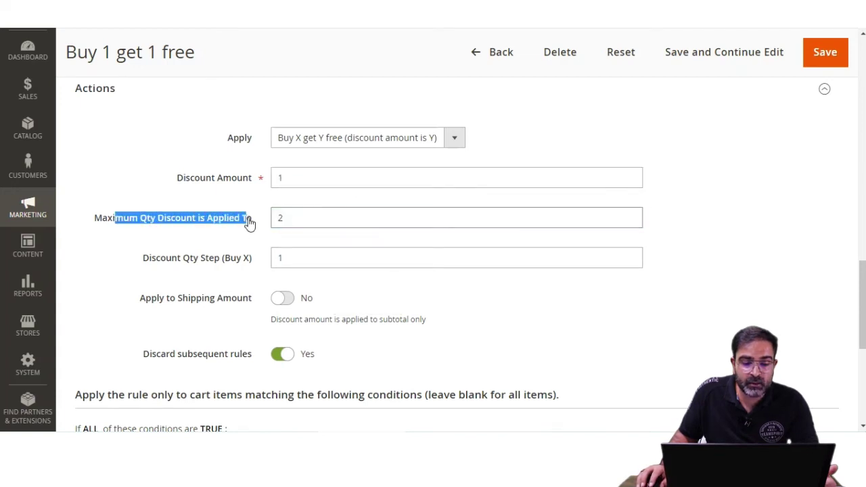
scroll(281, 216, down, 1)
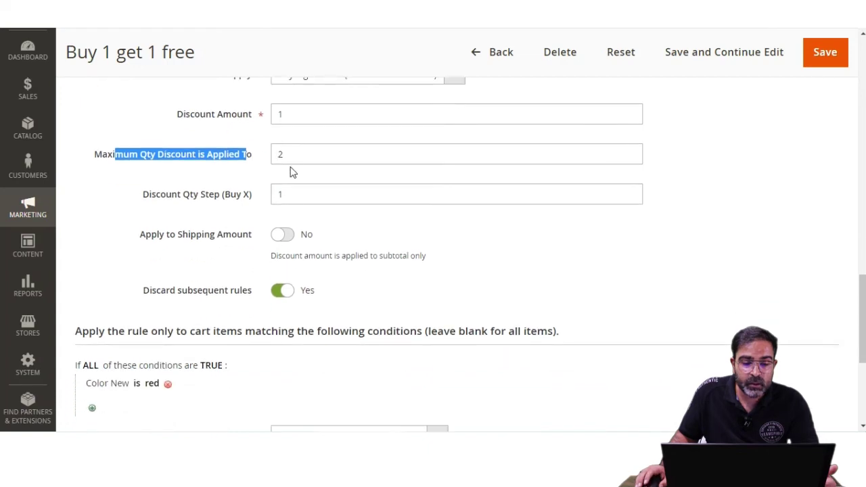
scroll(289, 173, up, 2)
scroll(291, 208, down, 1)
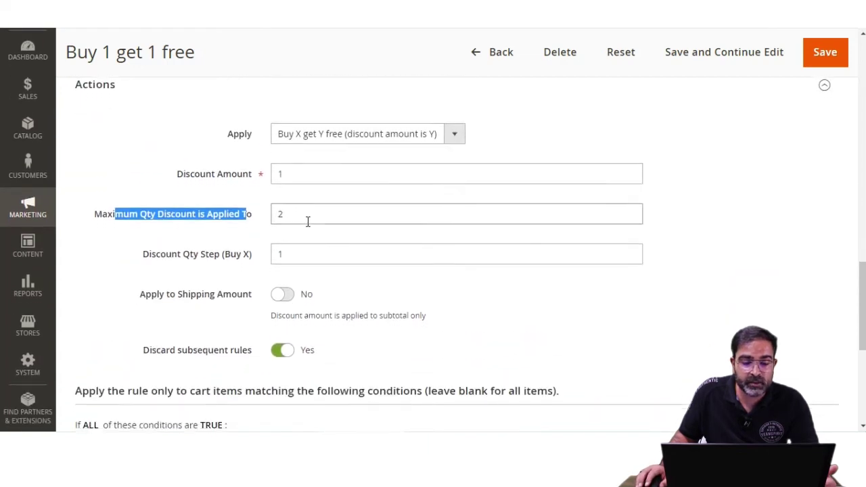
scroll(301, 222, down, 3)
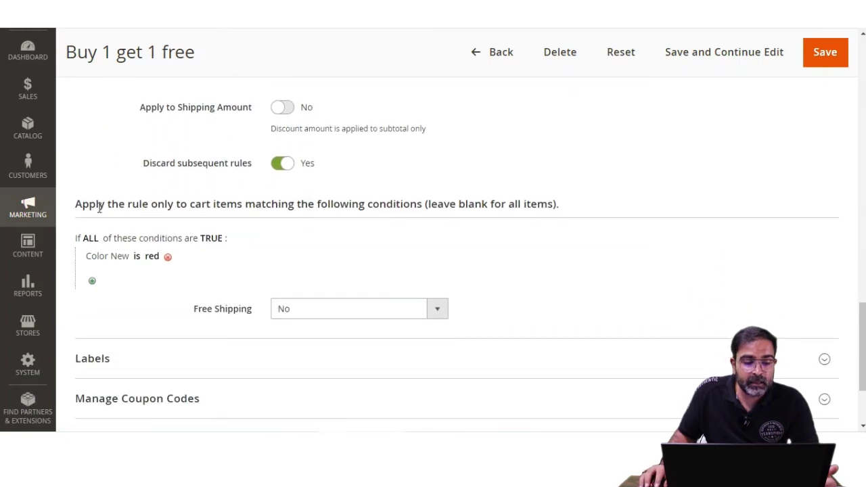
Step: Point out the cart item conditions heading, its blank-conditions note and the Color New condition
drag(93, 209, 539, 207)
double_click(441, 205)
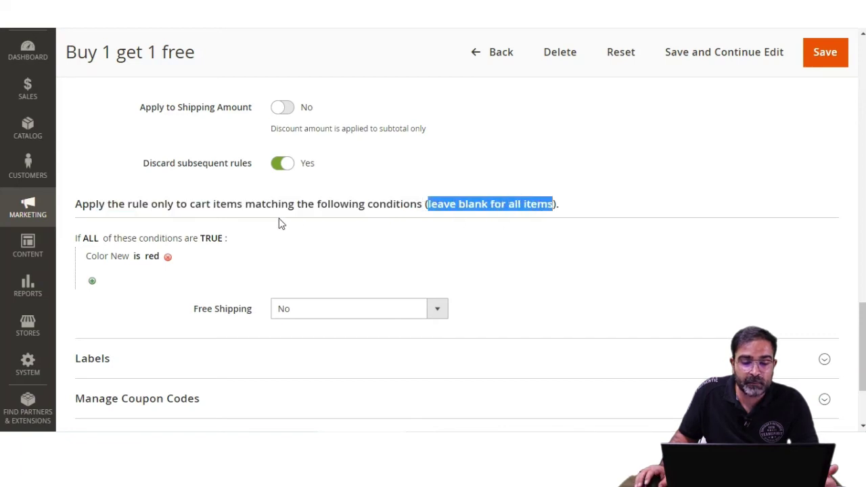
scroll(268, 195, up, 4)
scroll(268, 195, down, 3)
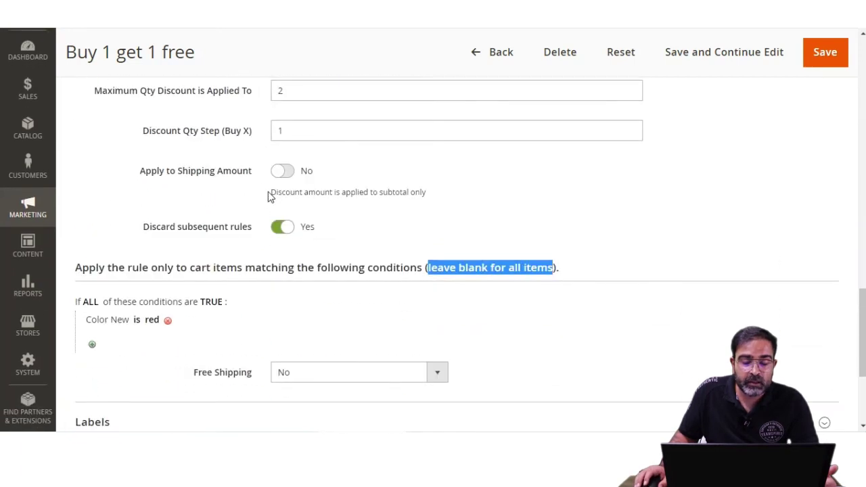
scroll(268, 195, down, 1)
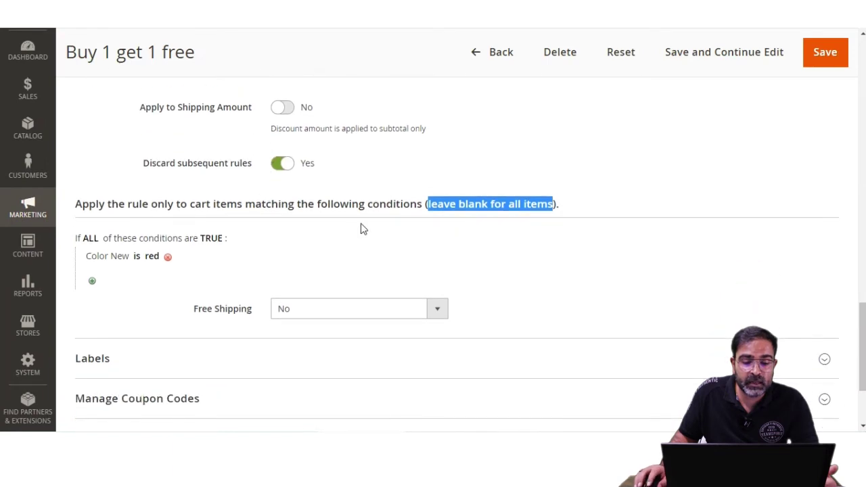
click(468, 217)
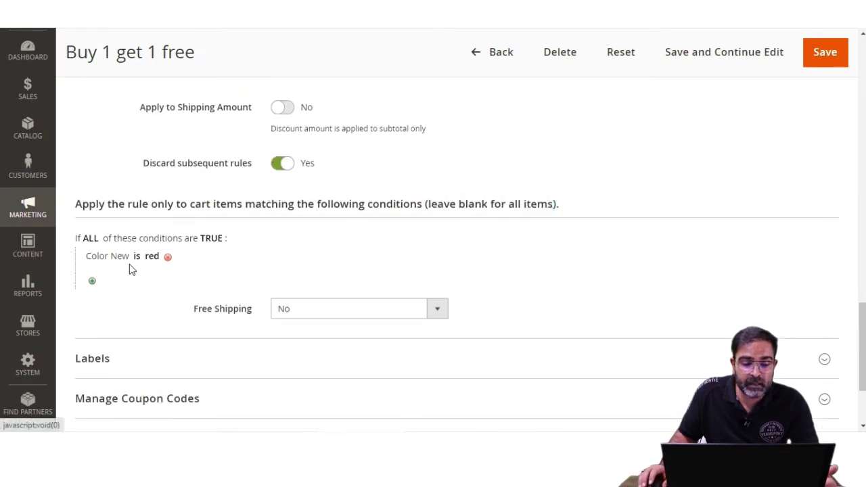
drag(86, 257, 128, 256)
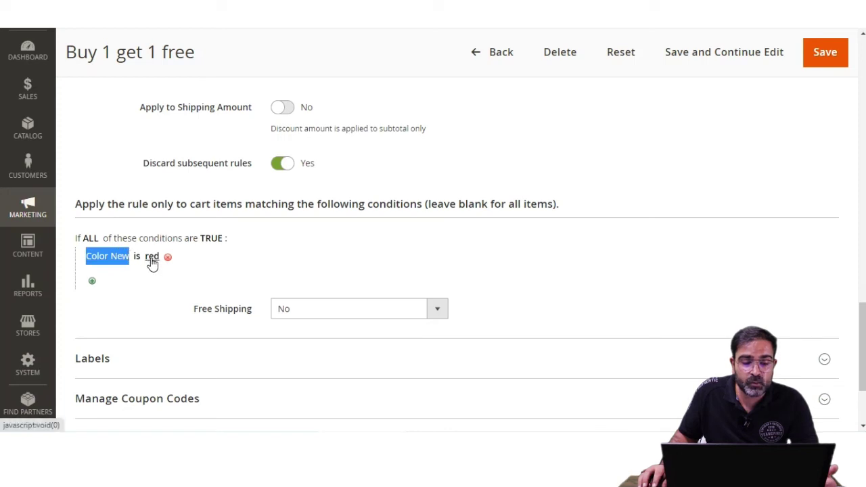
Step: Expand the Labels section and highlight the default rule label 'Buy 1 Get 1 Free'
scroll(234, 284, up, 4)
scroll(271, 270, up, 1)
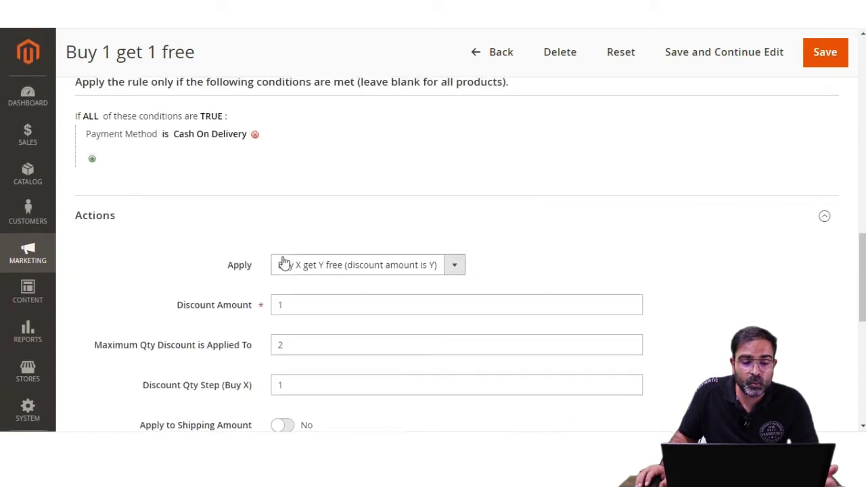
scroll(287, 260, down, 2)
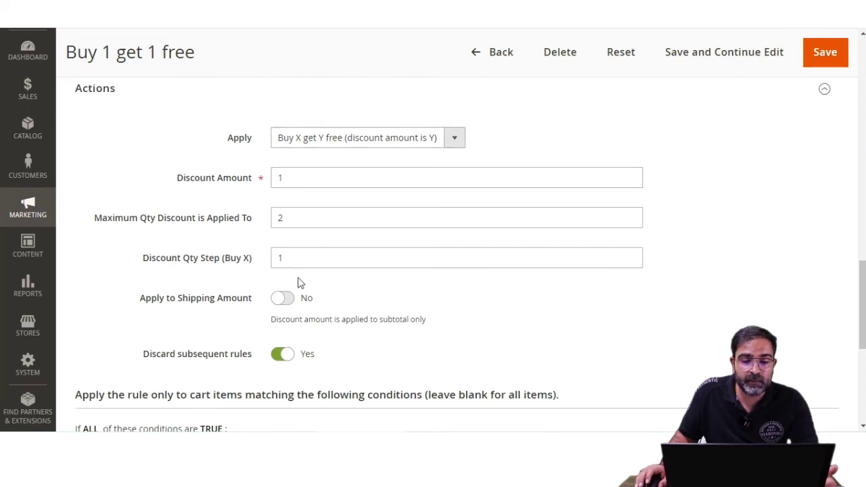
scroll(355, 278, down, 4)
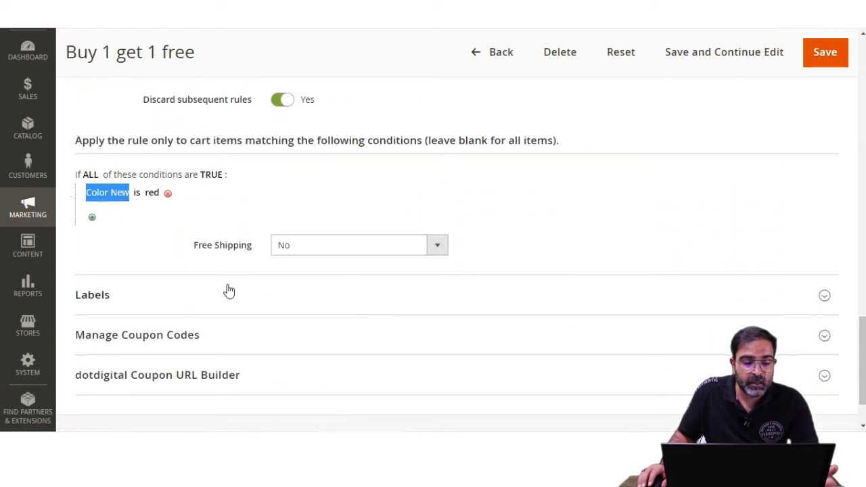
scroll(163, 298, down, 1)
click(139, 230)
click(338, 280)
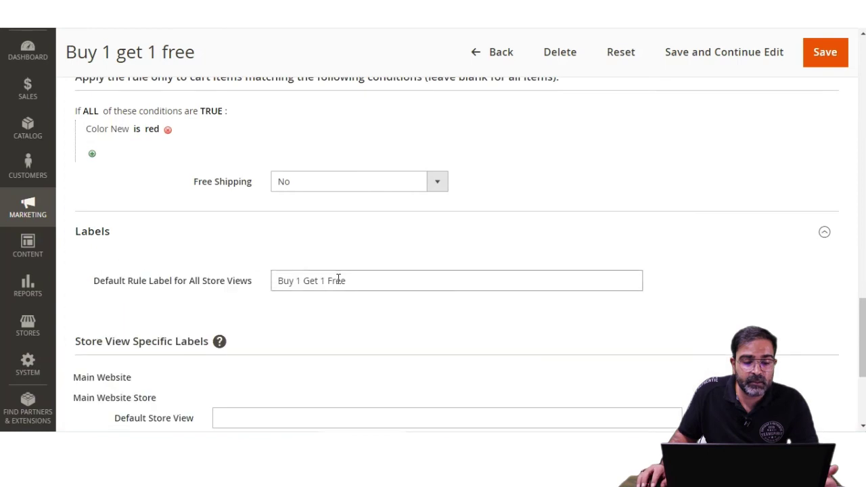
drag(348, 280, 276, 280)
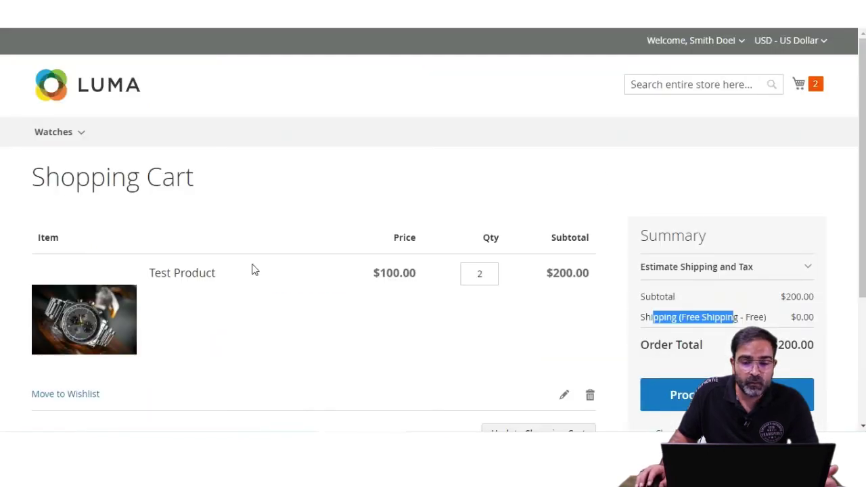
Step: Remove the Test Product from the mini-cart
click(805, 85)
click(814, 251)
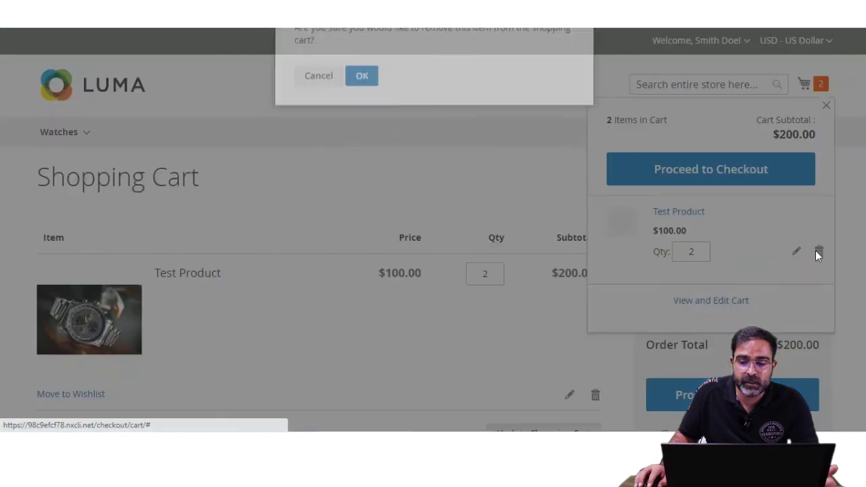
click(367, 144)
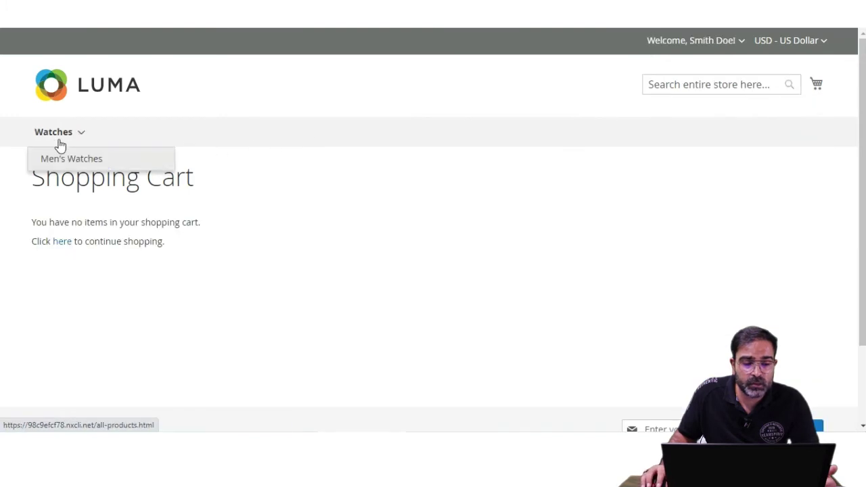
Step: Add two T - Shirts from Men's Watches and go to the full shopping cart
click(66, 160)
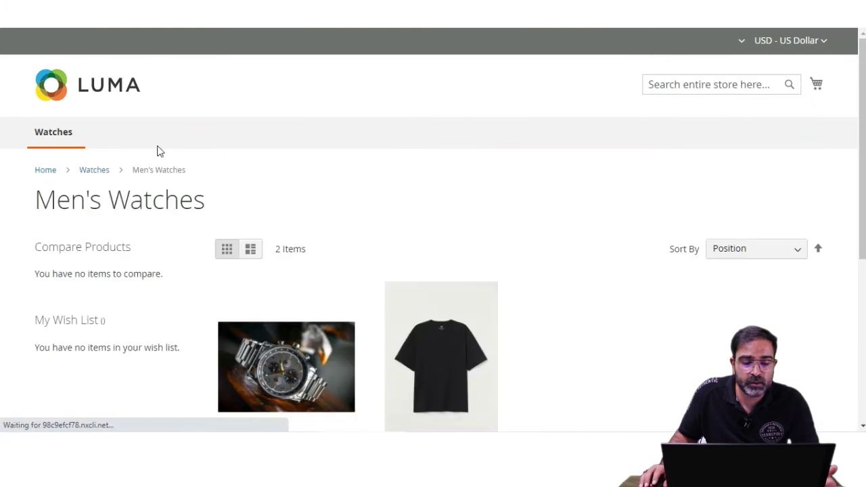
scroll(507, 287, down, 1)
scroll(507, 287, down, 3)
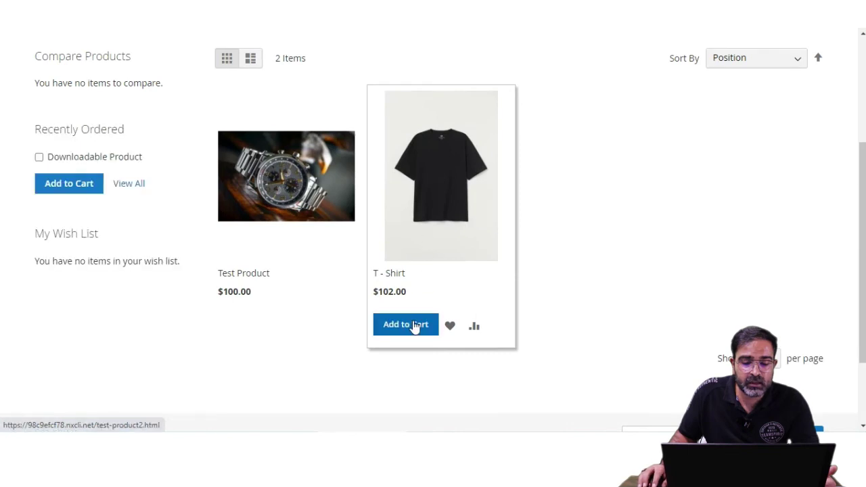
click(413, 325)
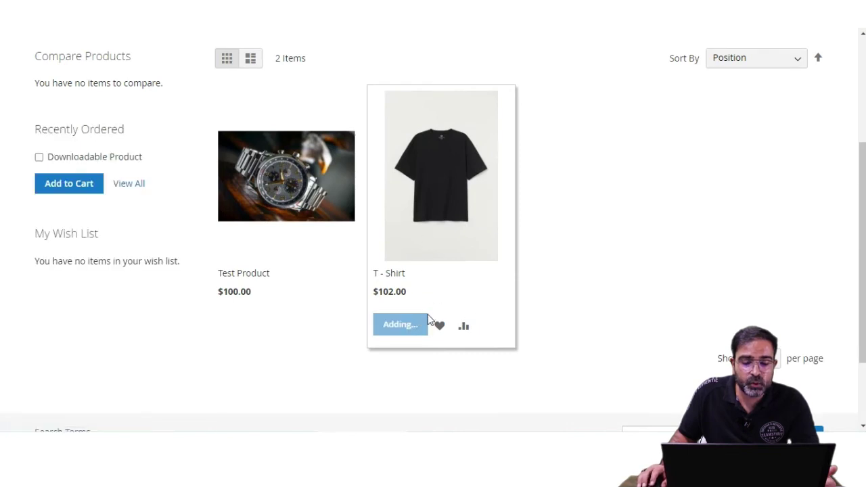
click(402, 324)
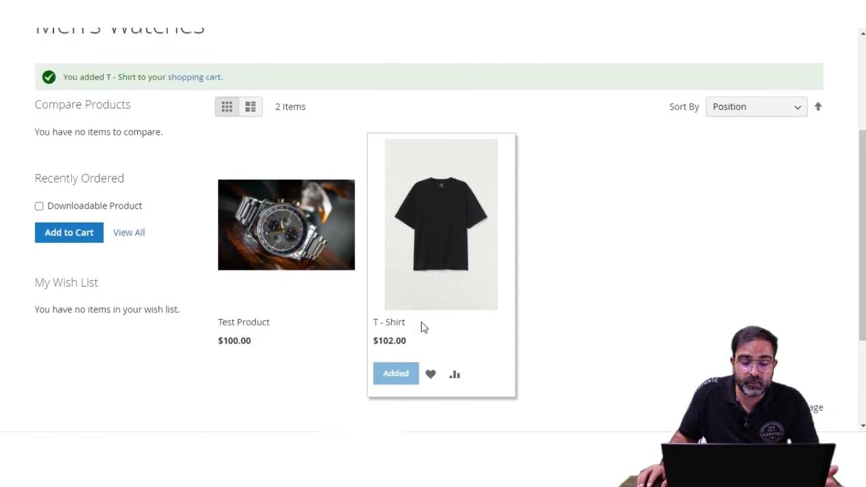
scroll(439, 318, up, 3)
click(814, 88)
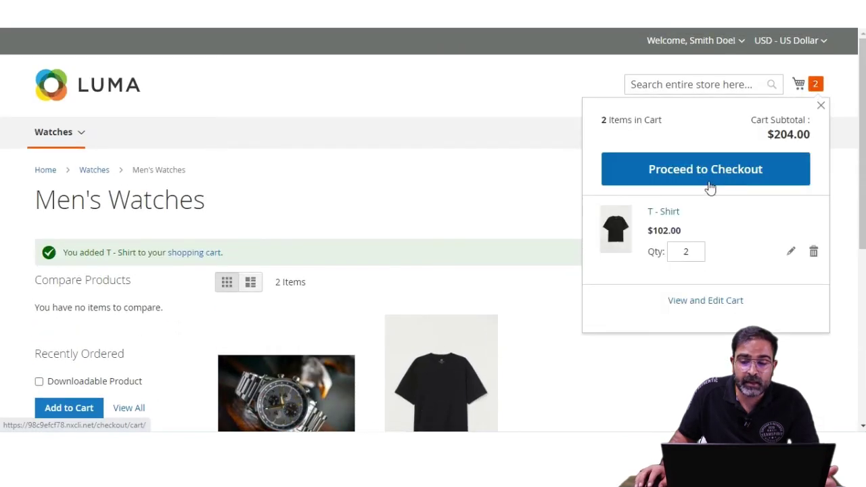
click(702, 304)
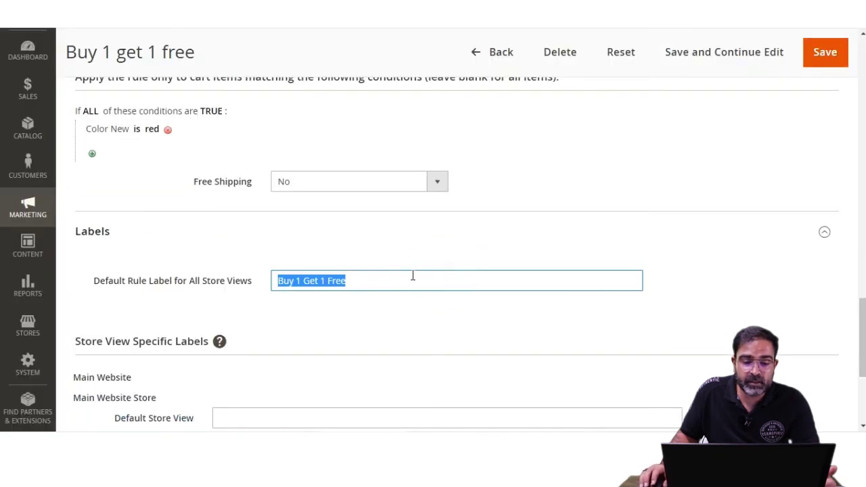
drag(113, 283, 242, 289)
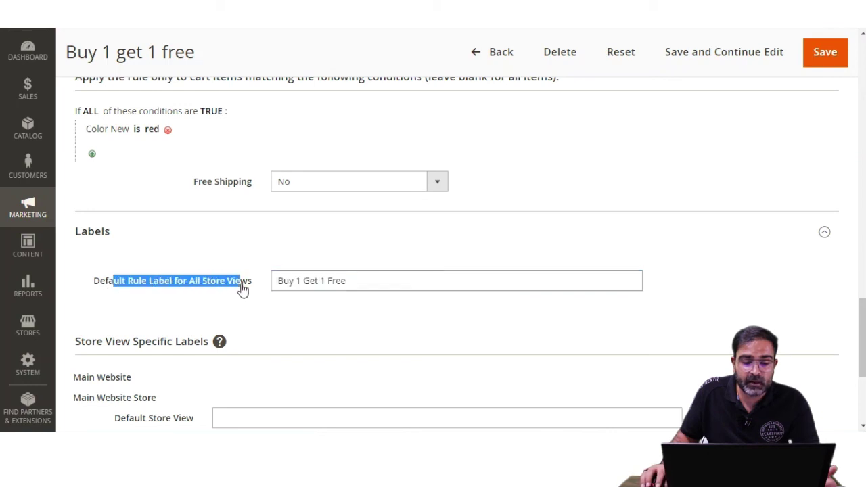
click(354, 284)
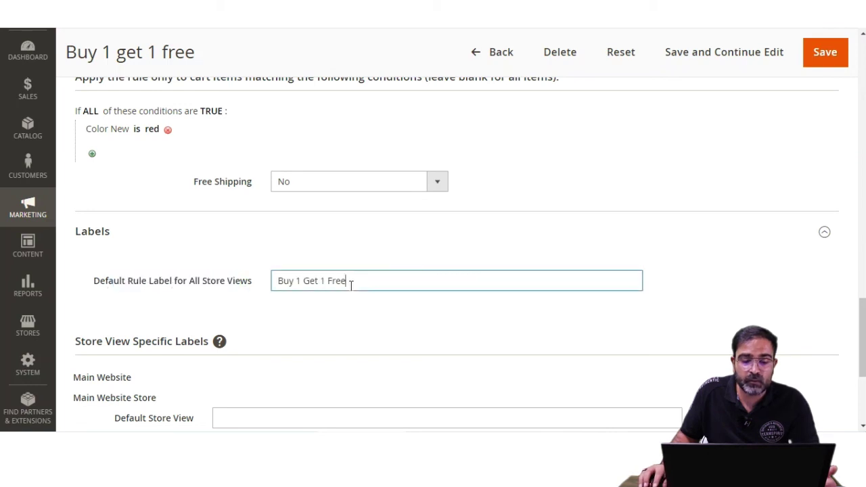
drag(346, 281, 271, 280)
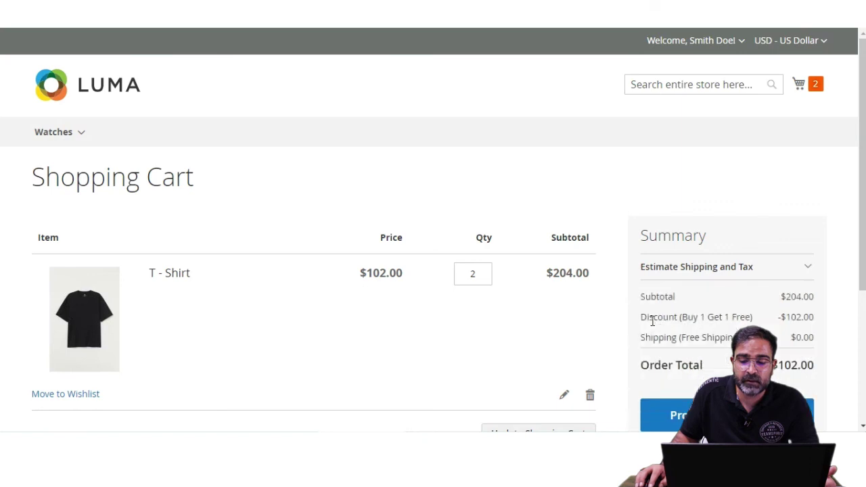
Step: Verify the -$102.00 Discount (Buy 1 Get 1 Free) row in the cart Summary
drag(650, 319, 717, 317)
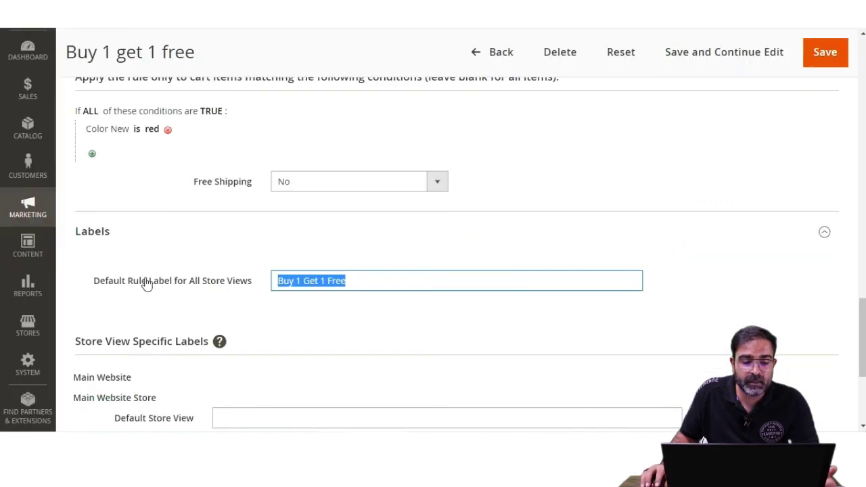
scroll(361, 292, up, 1)
scroll(361, 292, down, 5)
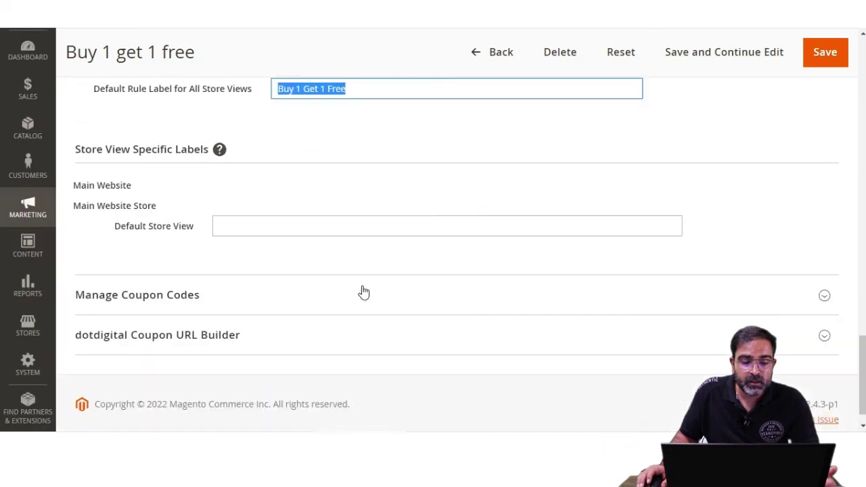
scroll(362, 291, up, 3)
scroll(362, 291, up, 15)
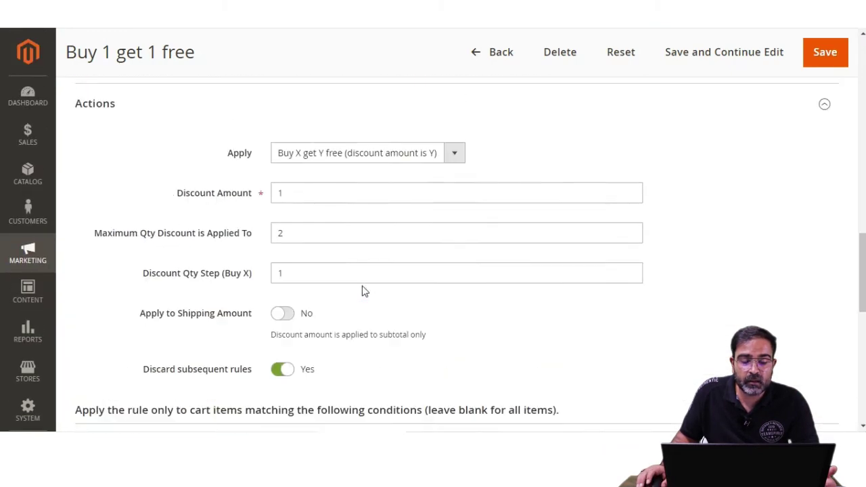
scroll(291, 302, up, 6)
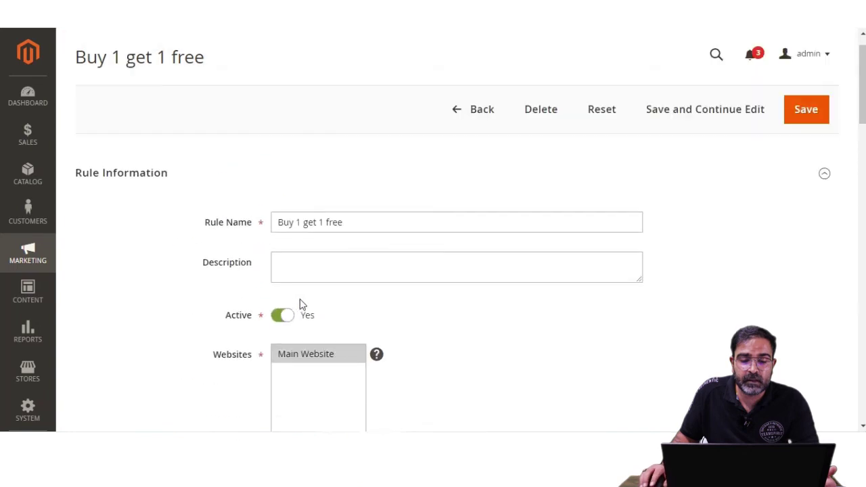